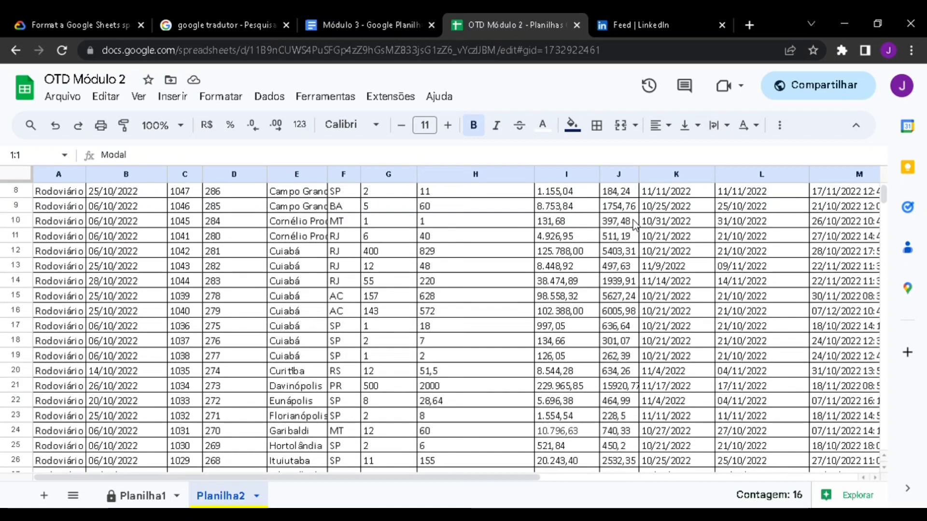
# Select header cells A1:S1 and toggle their bold formatting off and back on.
pyautogui.scroll(13, 623, 262)
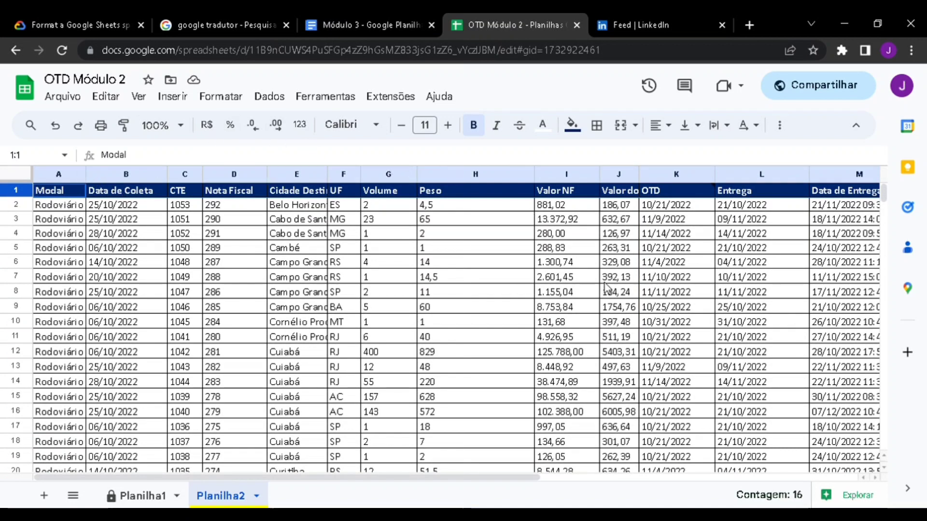
pyautogui.click(70, 193)
pyautogui.hotkey('shift', 'Right')
pyautogui.hotkey('shift', 'Right')
pyautogui.hotkey('shift', 'Right')
pyautogui.hotkey('shift', 'Right')
pyautogui.hotkey('shift', 'Right')
pyautogui.hotkey('shift', 'Right')
pyautogui.hotkey('shift', 'Right')
pyautogui.hotkey('shift', 'Right')
pyautogui.hotkey('shift', 'Right')
pyautogui.hotkey('shift', 'Right')
pyautogui.hotkey('shift', 'Right')
pyautogui.hotkey('shift', 'Right')
pyautogui.hotkey('shift', 'Right')
pyautogui.hotkey('shift', 'Right')
pyautogui.hotkey('shift', 'Right')
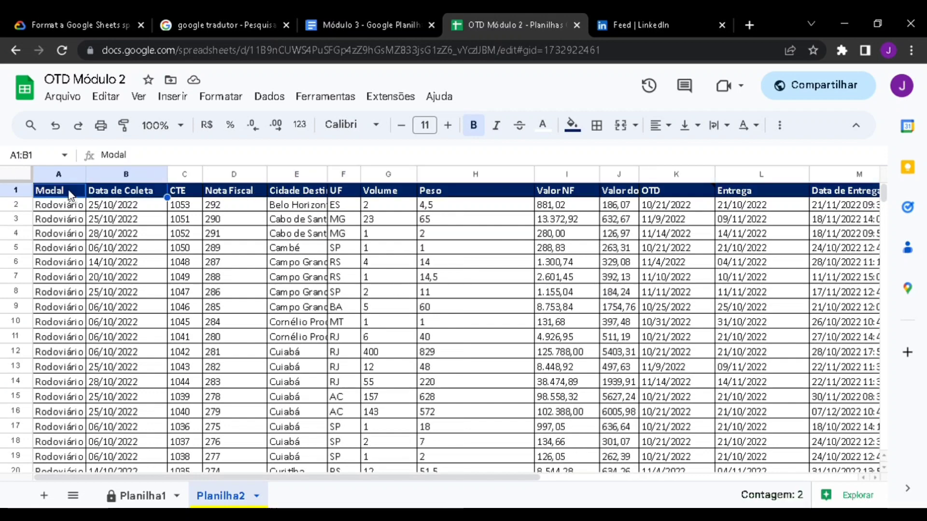
pyautogui.hotkey('shift', 'Right')
pyautogui.hotkey('shift', 'Right')
pyautogui.hotkey('shift', 'Right')
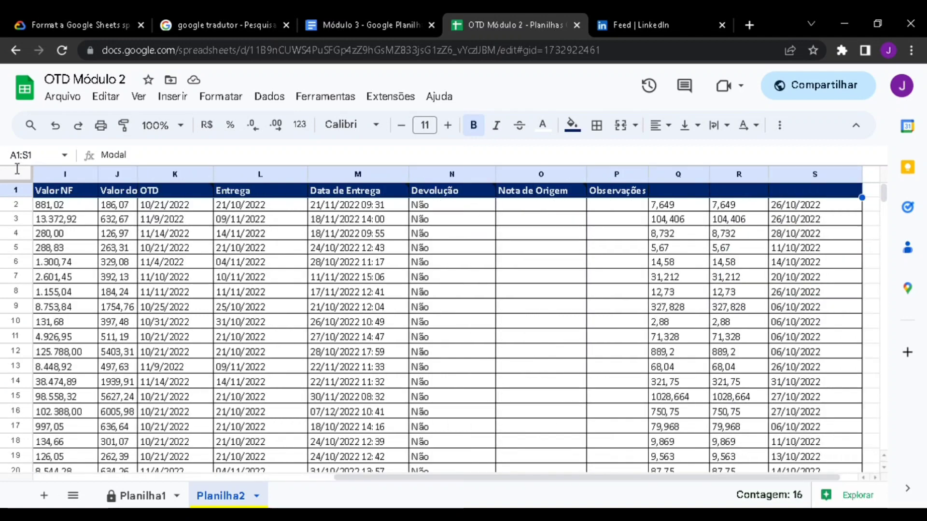
pyautogui.click(475, 128)
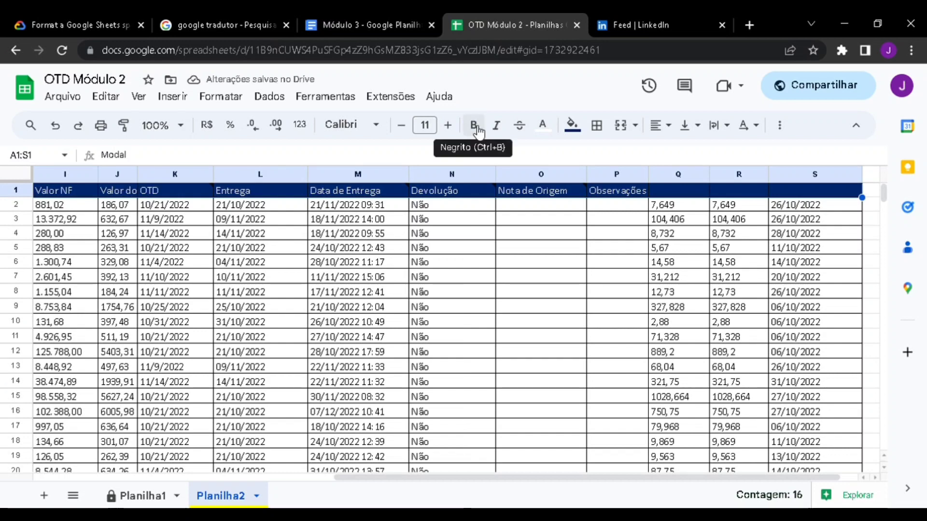
pyautogui.click(478, 130)
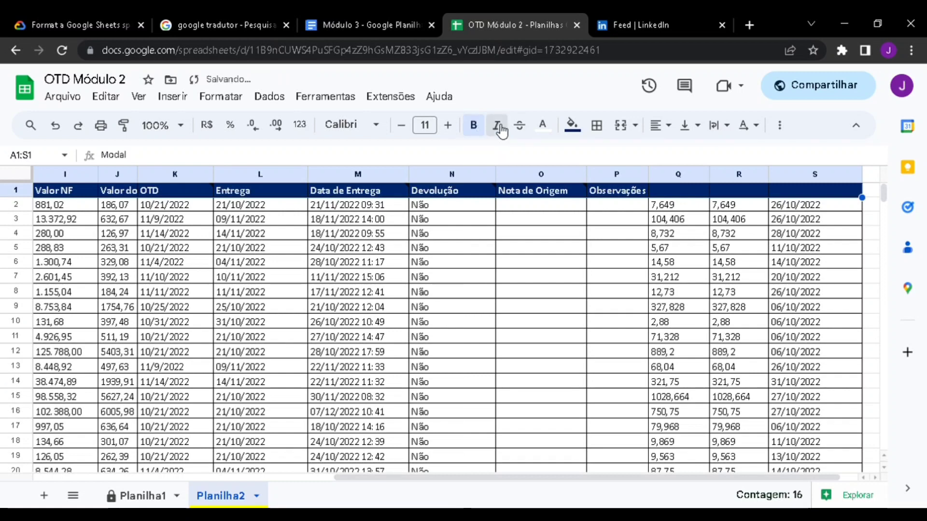
# Italicize the header text in A1:S1, and try strikethrough on it before removing it again.
pyautogui.click(500, 129)
pyautogui.click(501, 129)
pyautogui.click(501, 129)
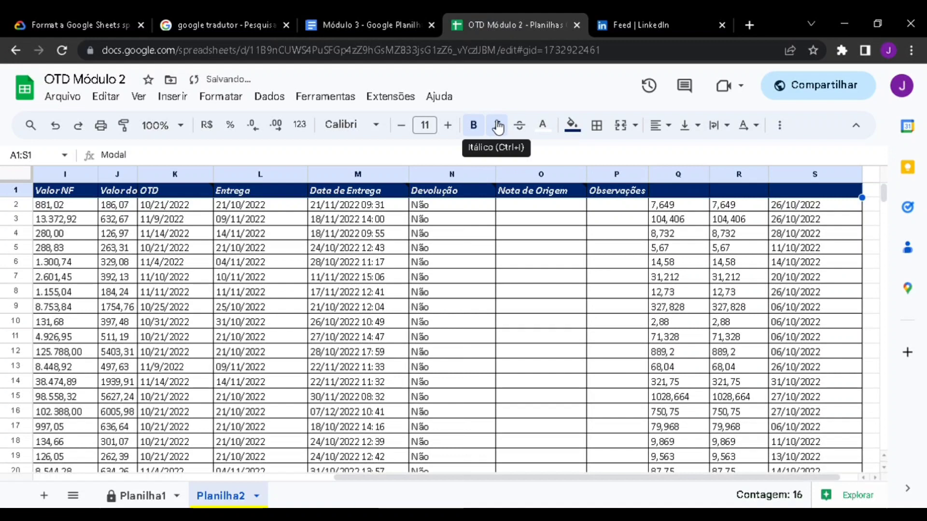
pyautogui.click(526, 128)
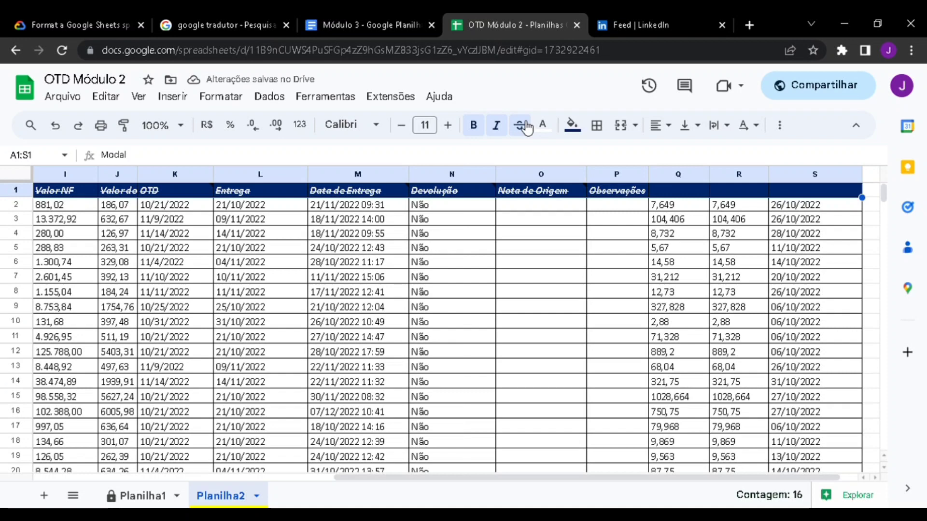
pyautogui.click(527, 128)
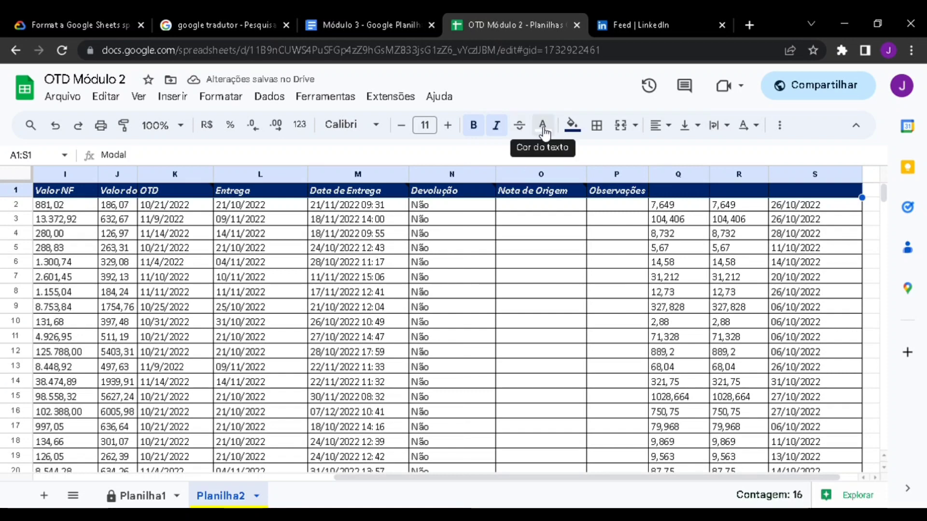
# Change the header text colour in A1:S1 to black and return it to white.
pyautogui.click(543, 127)
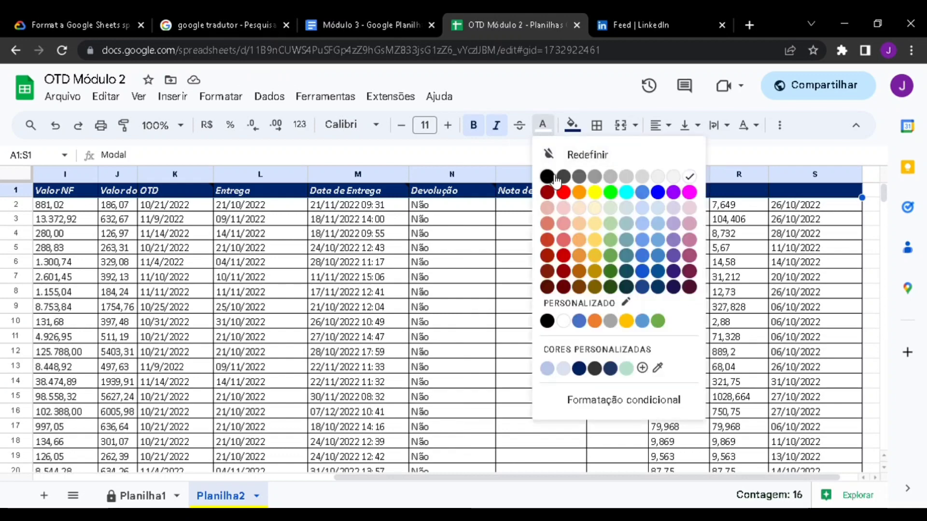
pyautogui.click(549, 320)
pyautogui.click(544, 127)
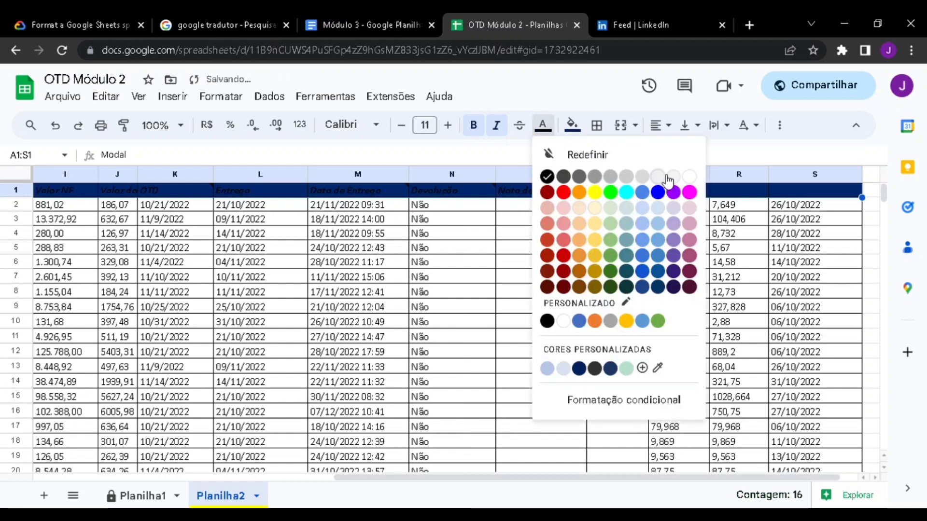
pyautogui.click(691, 180)
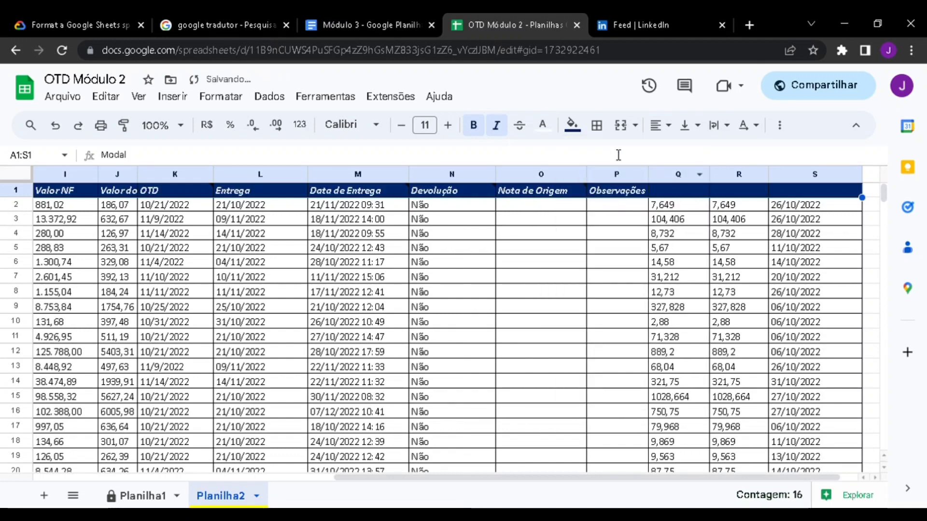
# Colour the header text yellow, and reselect A1:S1 to set it back to white.
pyautogui.click(542, 126)
pyautogui.click(598, 197)
pyautogui.click(599, 194)
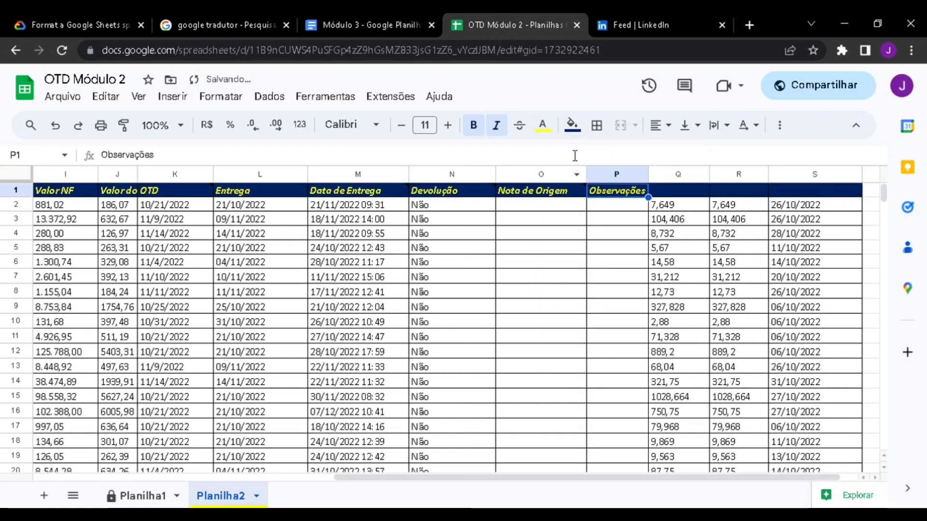
pyautogui.moveTo(778, 196); pyautogui.dragTo(9, 188)
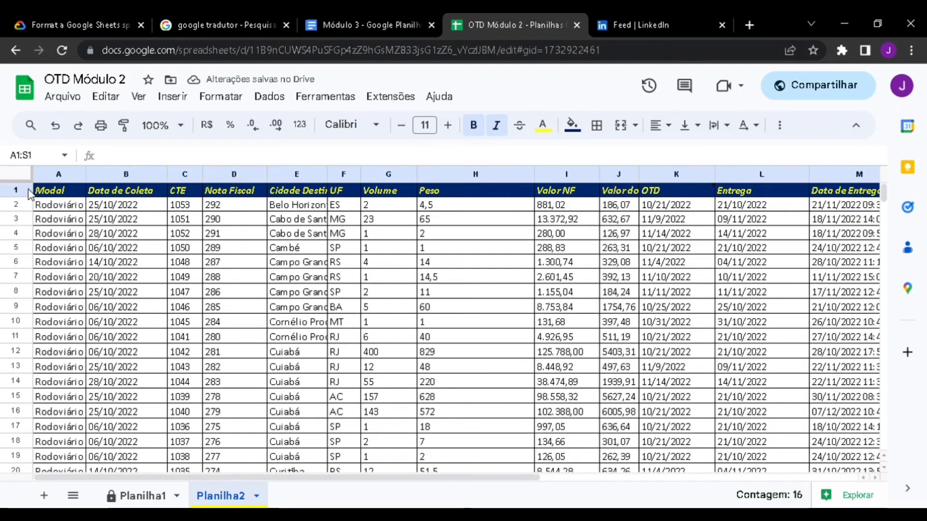
pyautogui.click(543, 127)
pyautogui.click(691, 177)
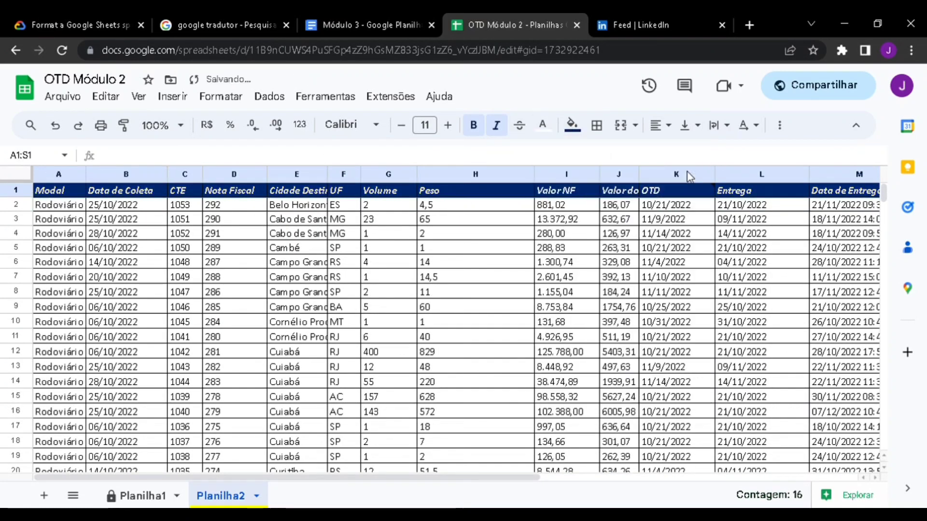
# Try black, cyan and golden yellow as the fill colour of header cells A1:S1.
pyautogui.click(580, 132)
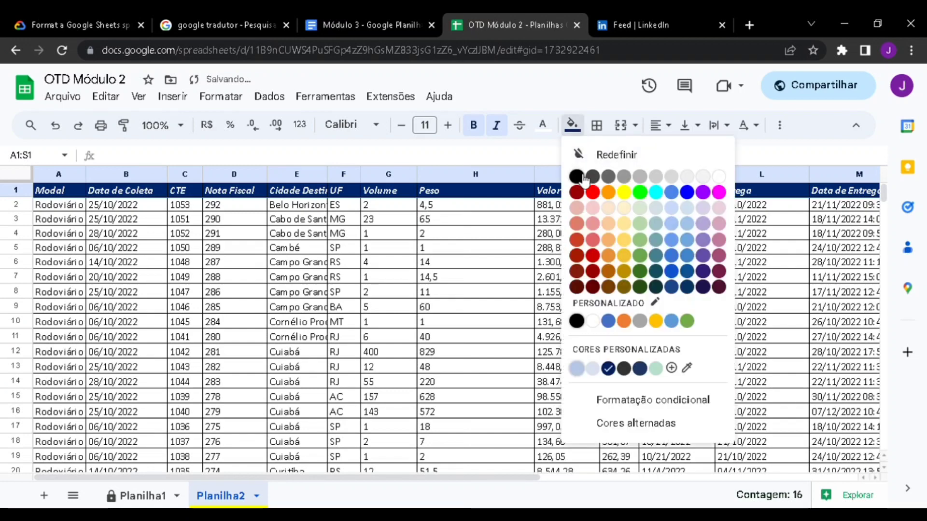
pyautogui.click(585, 180)
pyautogui.click(579, 125)
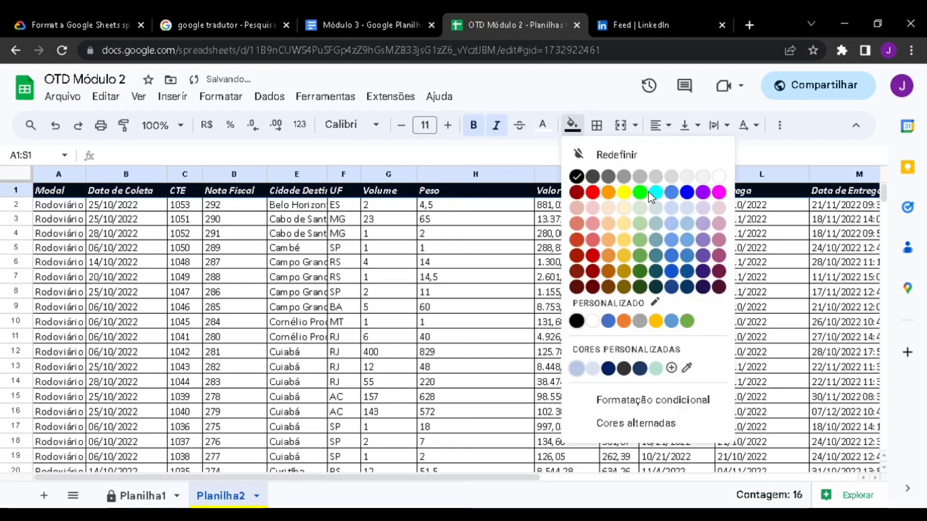
pyautogui.click(652, 194)
pyautogui.click(572, 125)
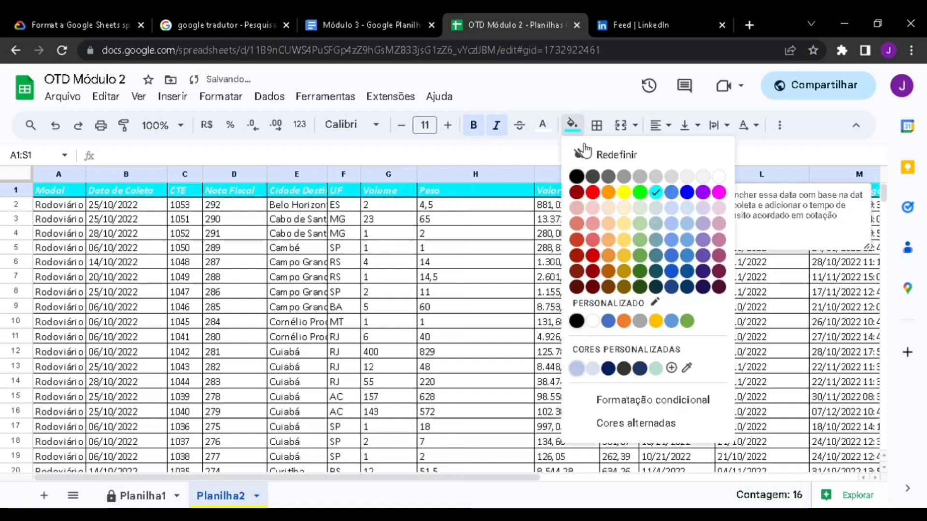
pyautogui.click(656, 322)
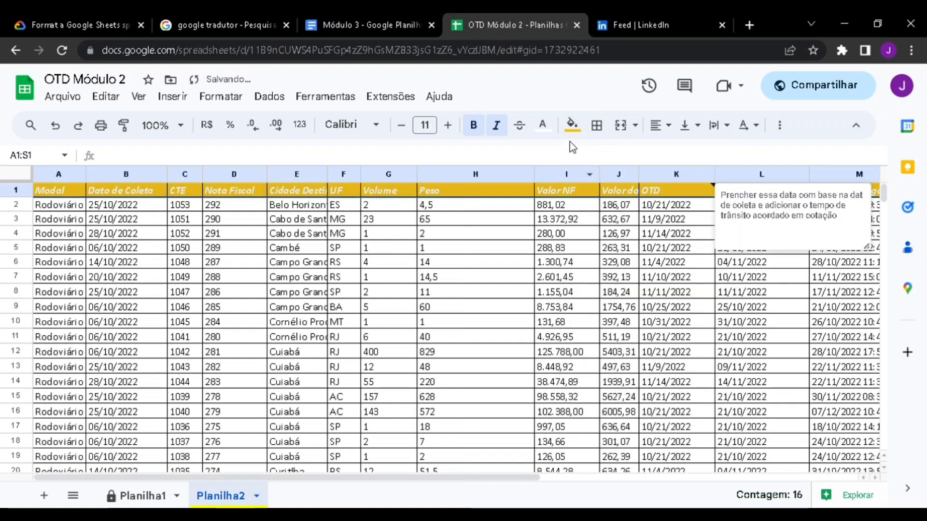
# Fill header cells A1:S1 with orange and deselect the range.
pyautogui.click(572, 125)
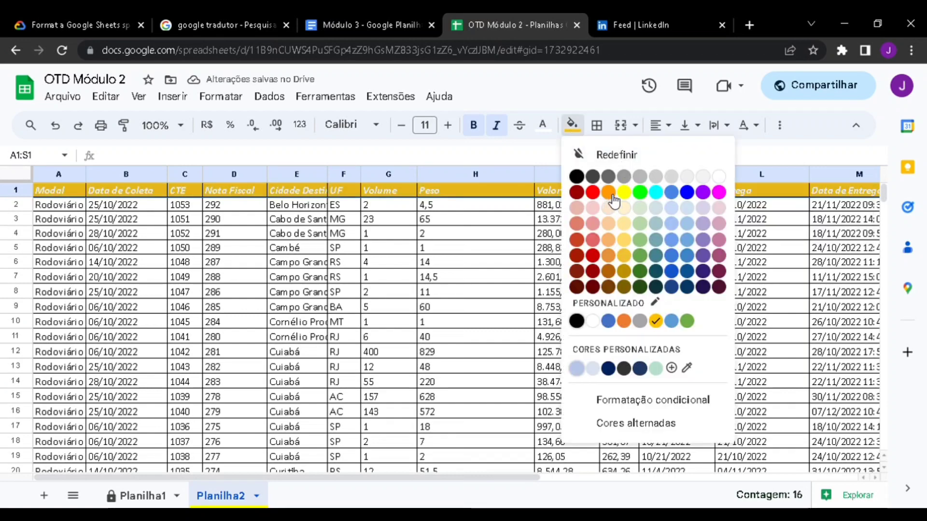
pyautogui.click(608, 196)
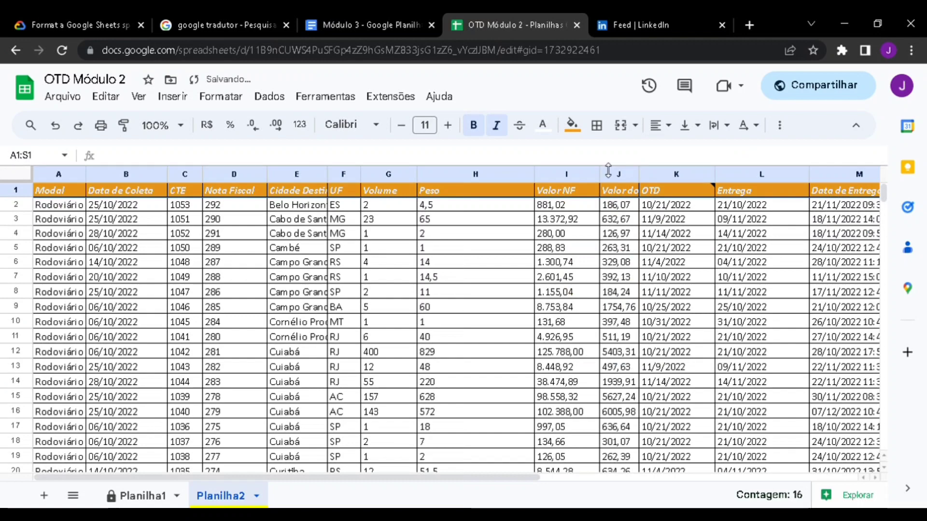
pyautogui.click(466, 342)
# Select the table in D75:H84, apply all borders to it and clear them again.
pyautogui.scroll(-12, 386, 318)
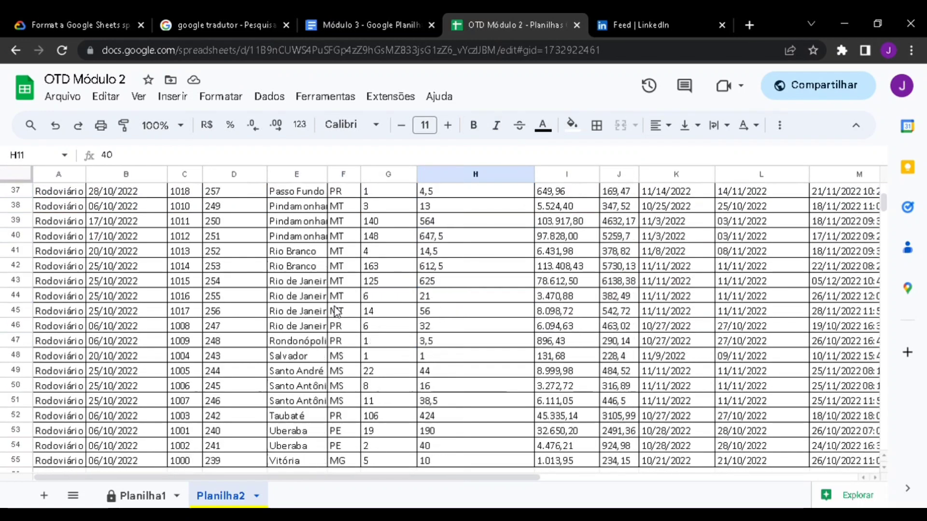
pyautogui.scroll(-11, 336, 312)
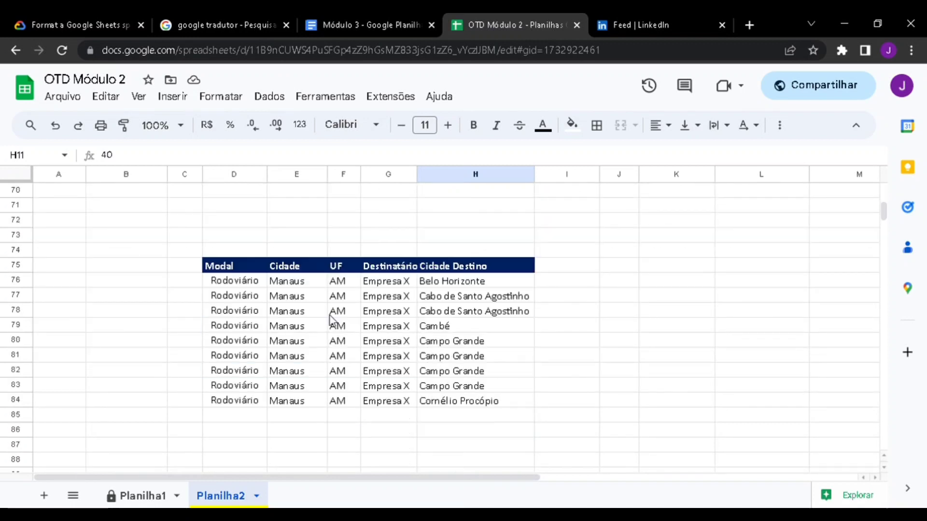
pyautogui.hotkey('ctrl', 'Down')
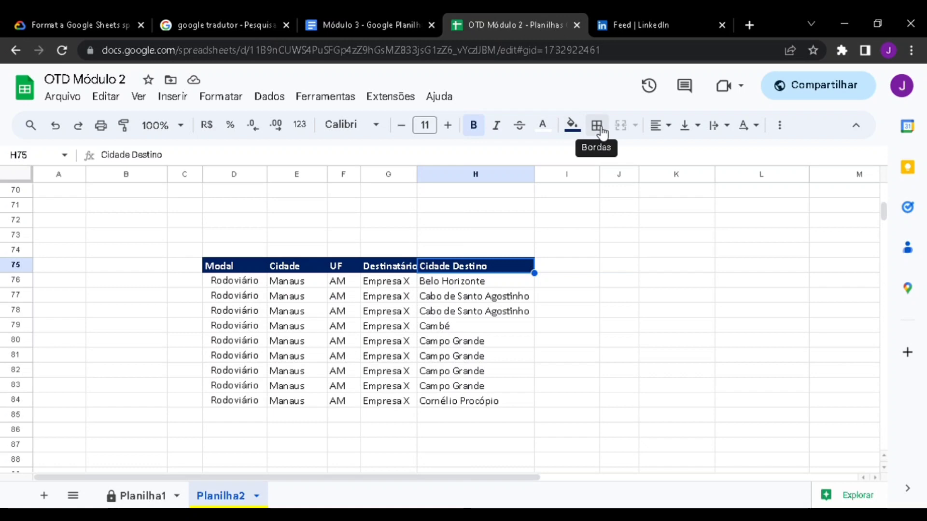
pyautogui.moveTo(244, 270); pyautogui.dragTo(468, 401)
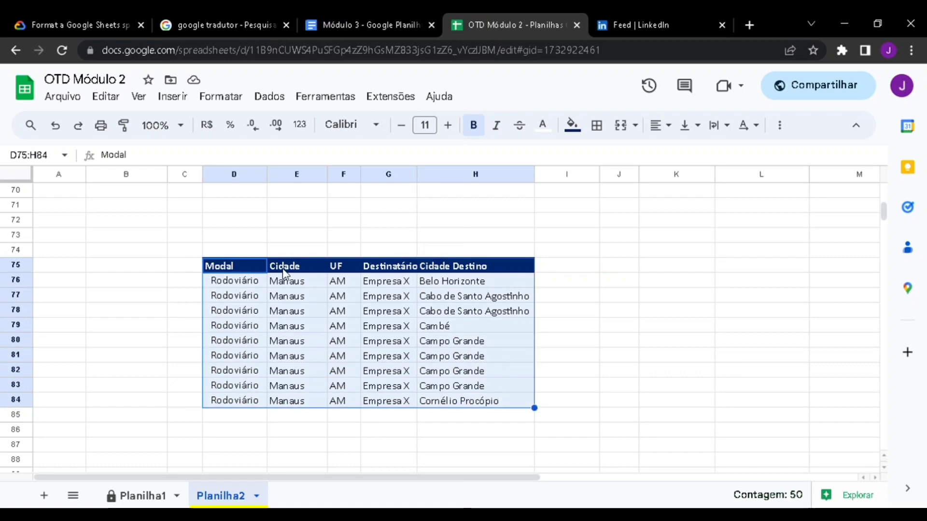
pyautogui.click(601, 129)
pyautogui.click(604, 161)
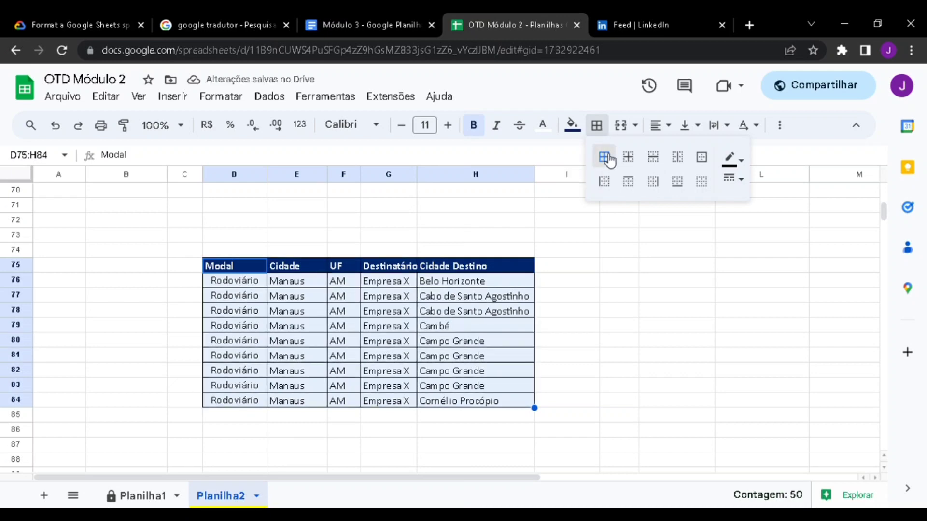
pyautogui.click(711, 190)
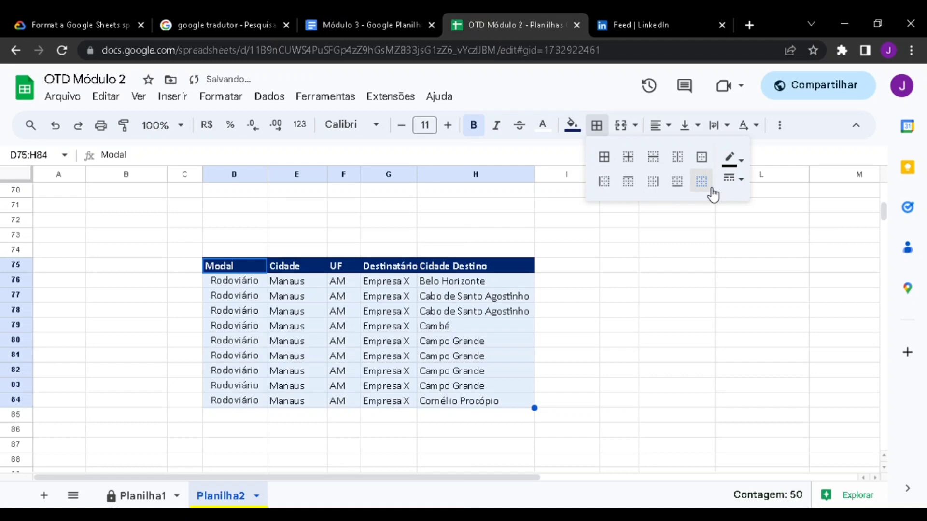
# Try inner borders and horizontal-only borders on D75:H84, clearing all borders at the end.
pyautogui.click(636, 162)
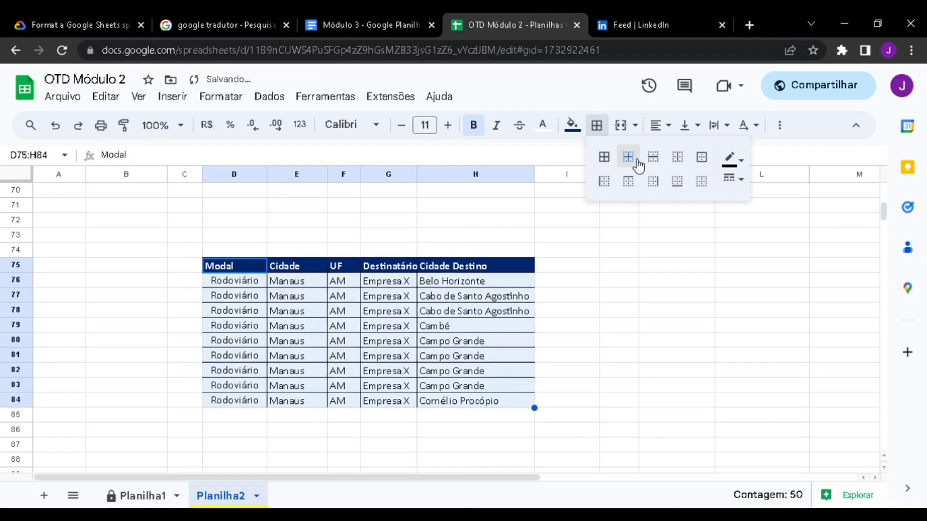
pyautogui.click(664, 163)
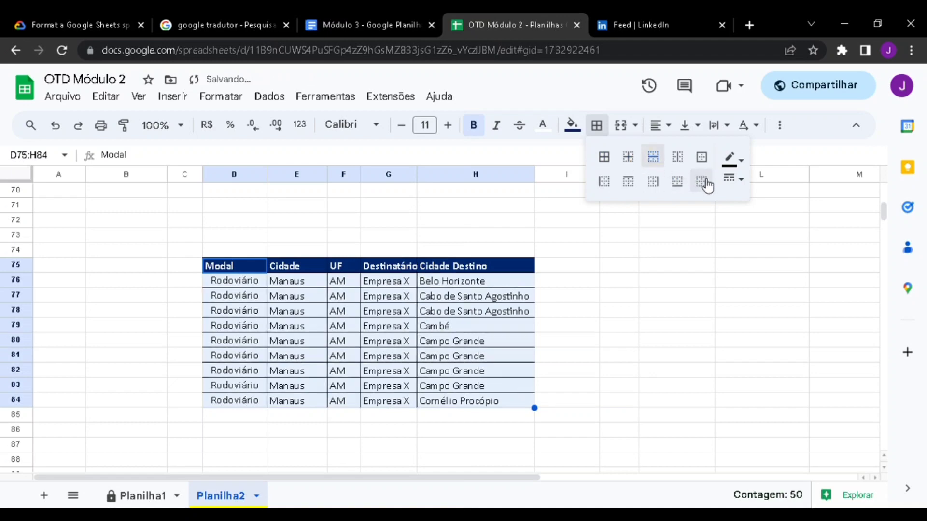
pyautogui.click(702, 181)
pyautogui.click(656, 165)
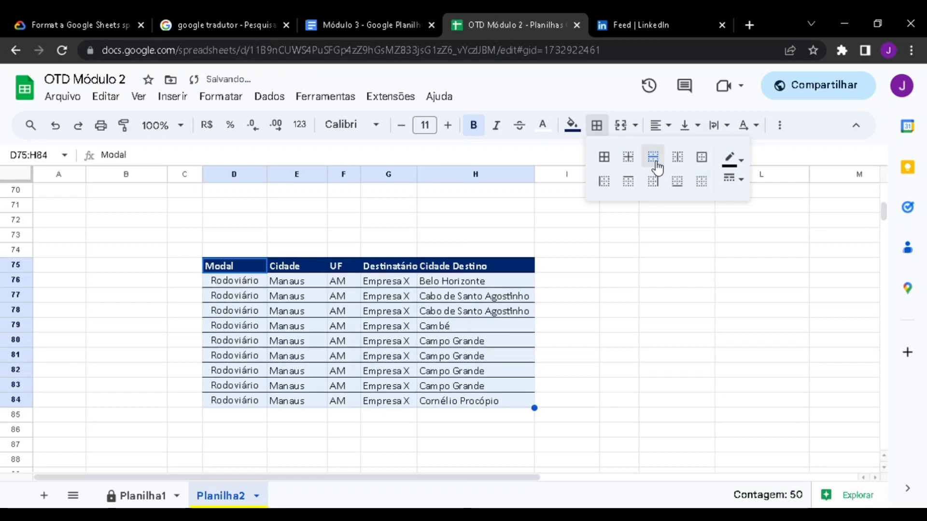
pyautogui.click(703, 182)
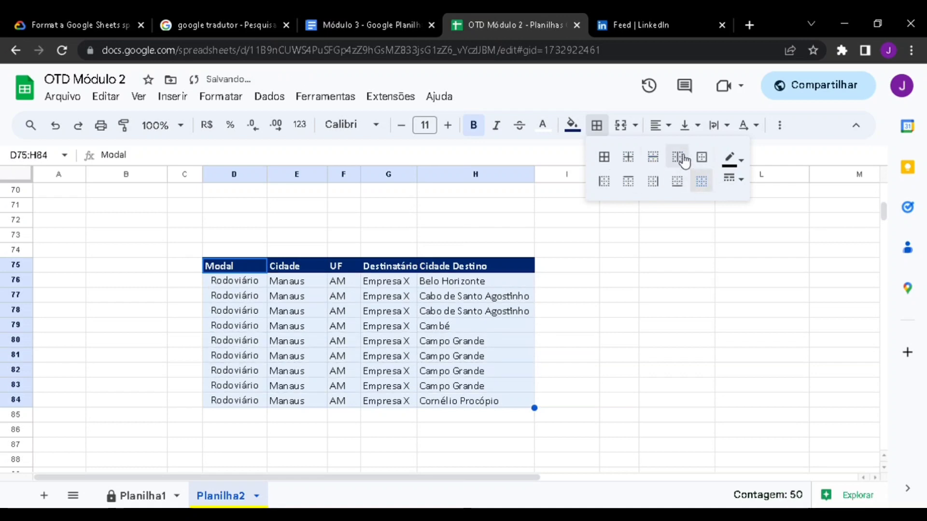
# Try vertical borders and an outer border on D75:H84, clearing the borders after each one.
pyautogui.click(683, 159)
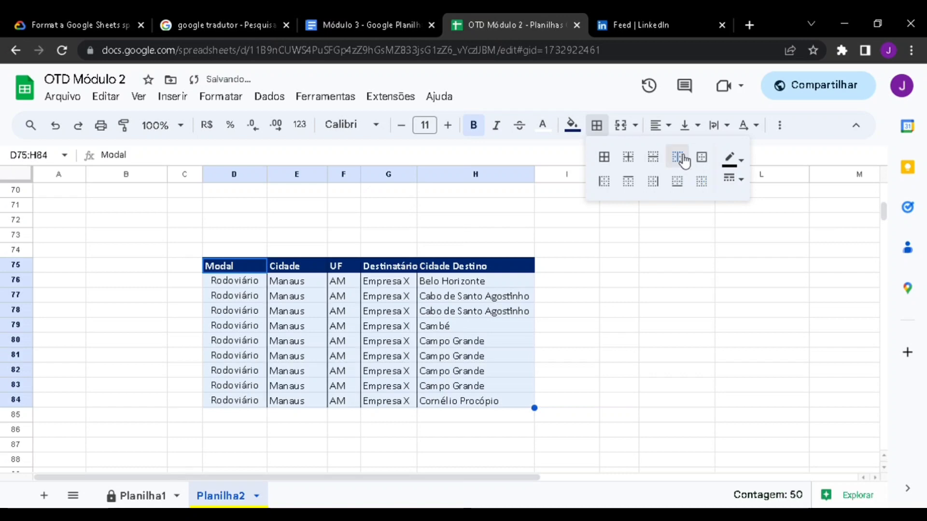
pyautogui.click(709, 190)
pyautogui.click(709, 163)
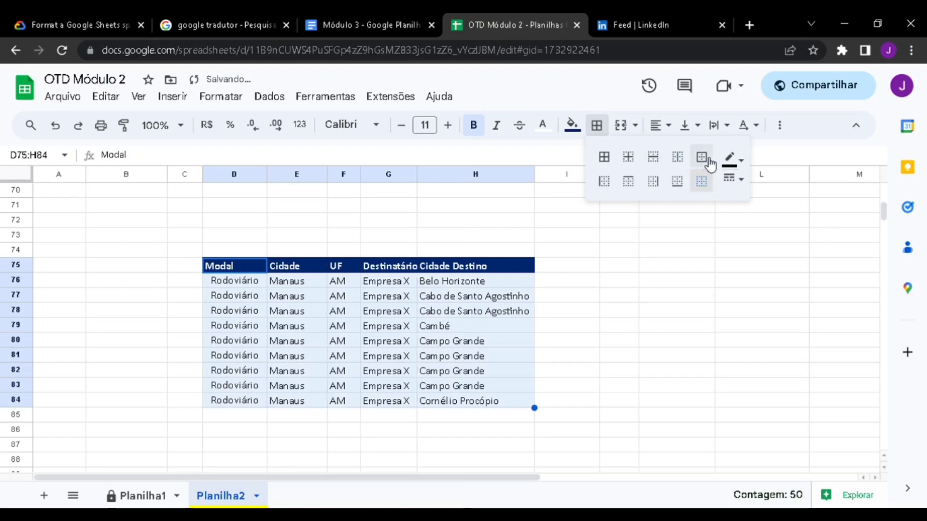
pyautogui.click(701, 180)
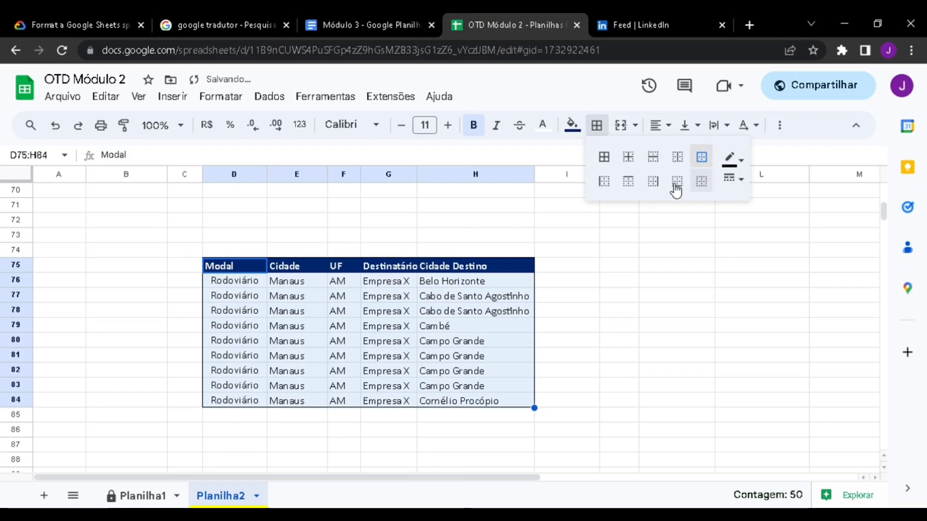
# Apply a left border to D75:H84, clear it, and apply only a top border.
pyautogui.click(607, 186)
pyautogui.click(703, 186)
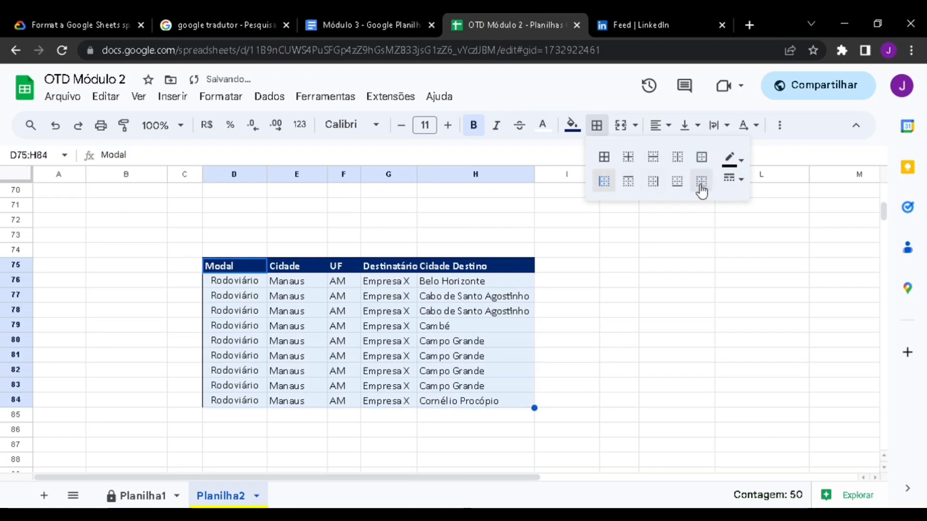
pyautogui.click(635, 188)
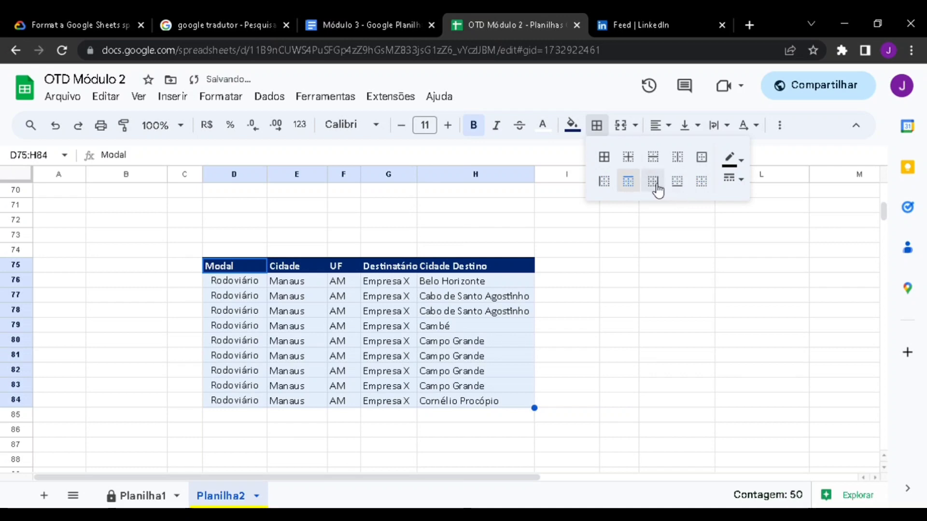
# Try a right border and a bottom border on D75:H84, clearing the borders after each one.
pyautogui.click(655, 188)
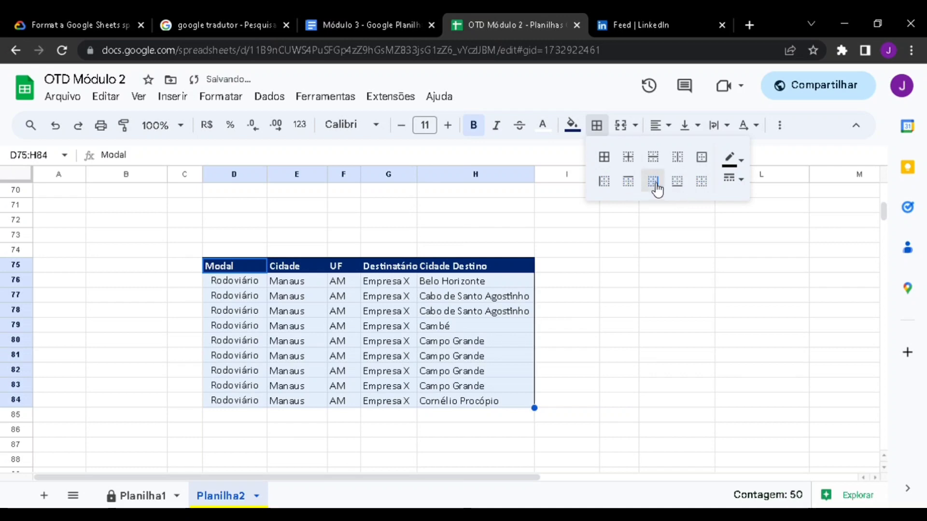
pyautogui.click(704, 184)
pyautogui.click(682, 187)
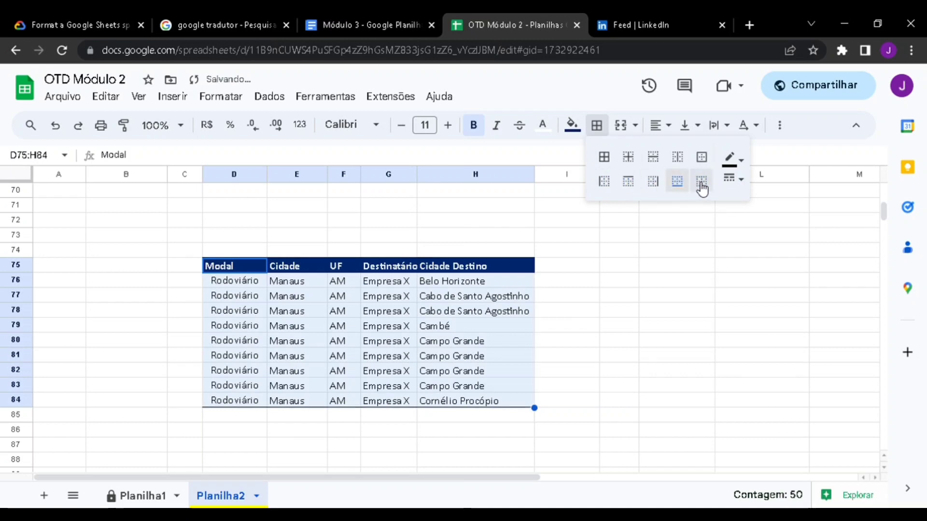
pyautogui.click(702, 186)
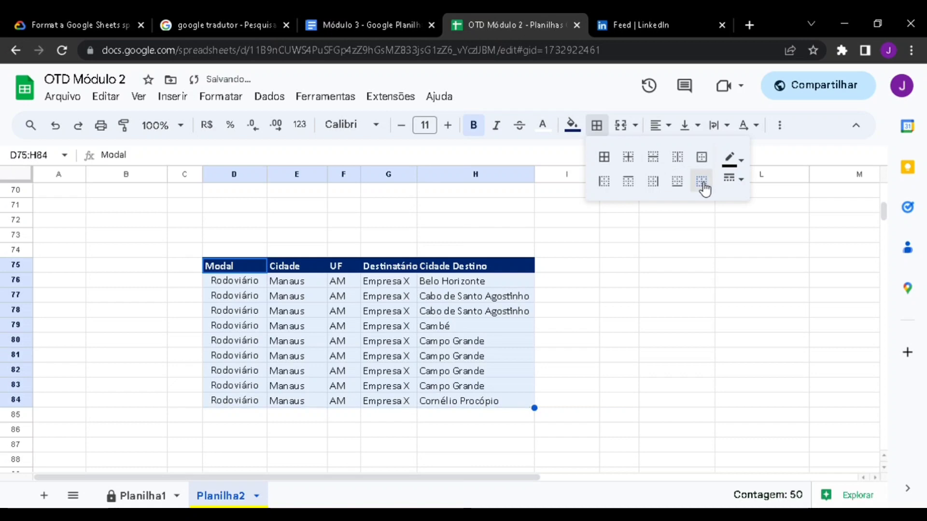
# Apply all borders to D75:H84 and set the border colour to blue.
pyautogui.click(612, 160)
pyautogui.click(746, 167)
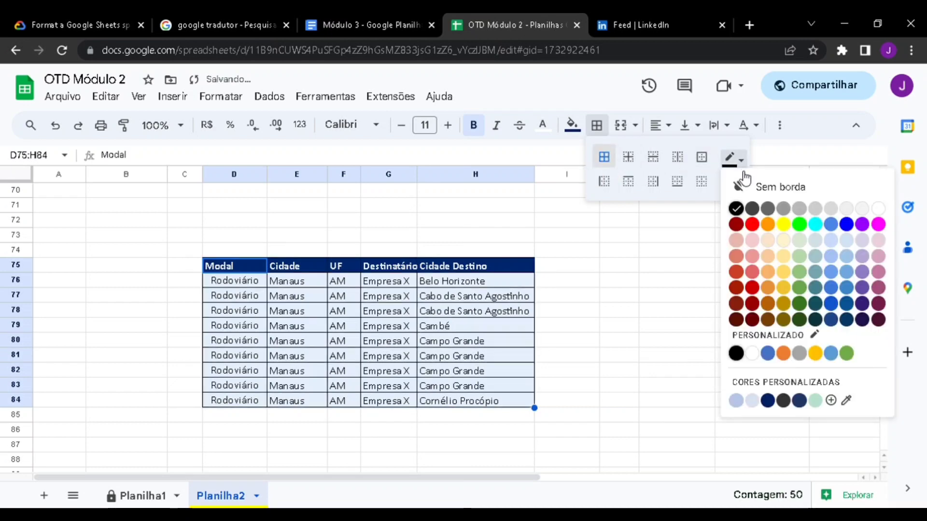
pyautogui.click(741, 164)
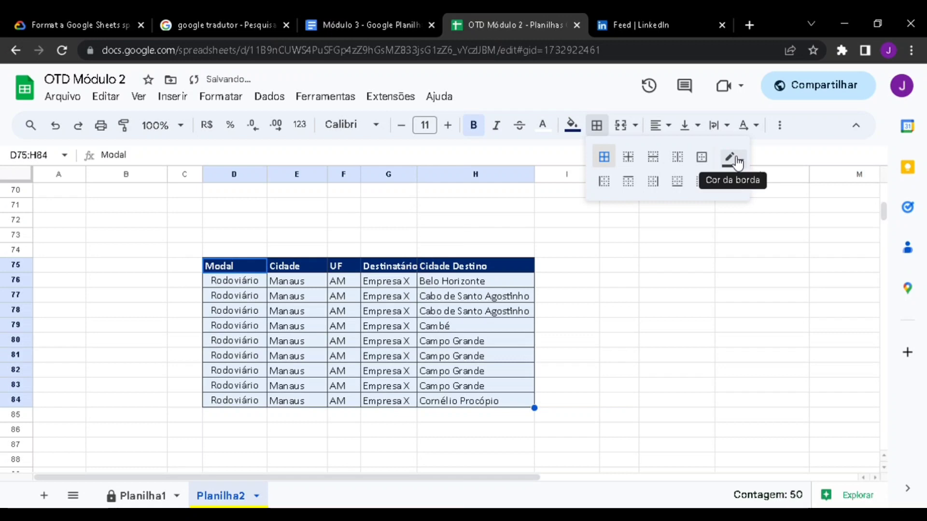
pyautogui.click(734, 158)
pyautogui.click(852, 231)
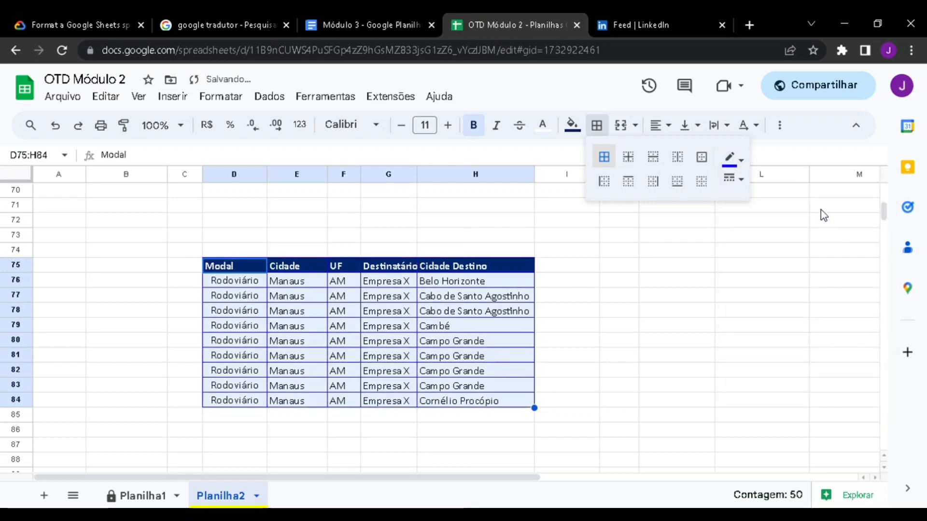
# Change the borders of D75:H84 to grey with a thicker solid line style, and deselect the table.
pyautogui.click(739, 162)
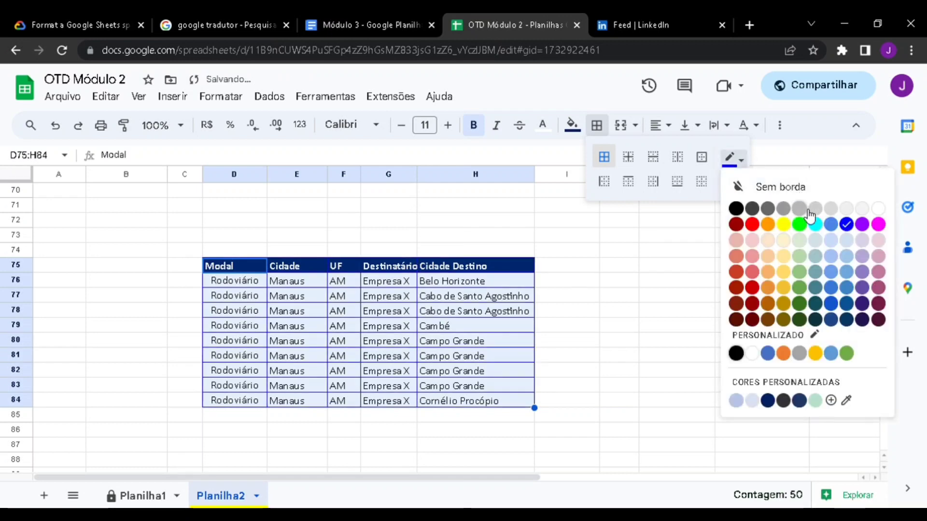
pyautogui.click(801, 209)
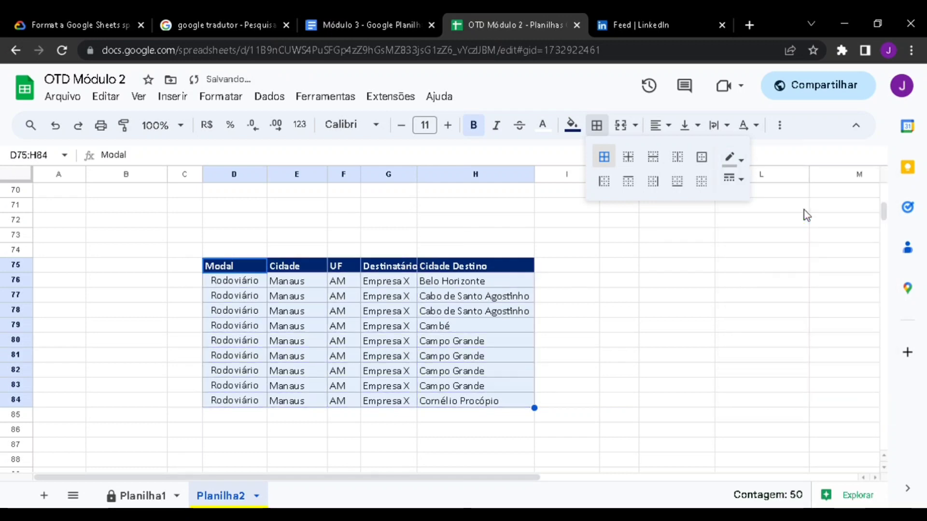
pyautogui.click(746, 182)
pyautogui.click(771, 237)
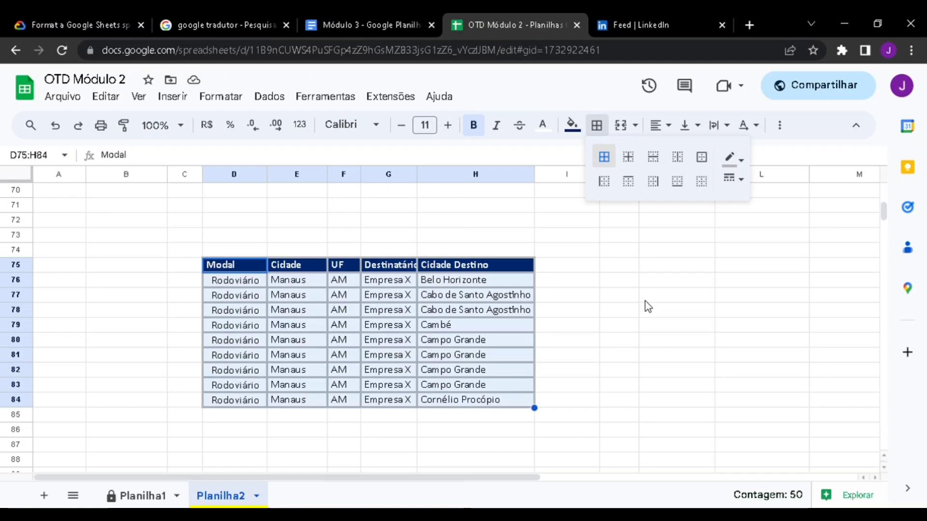
pyautogui.click(552, 356)
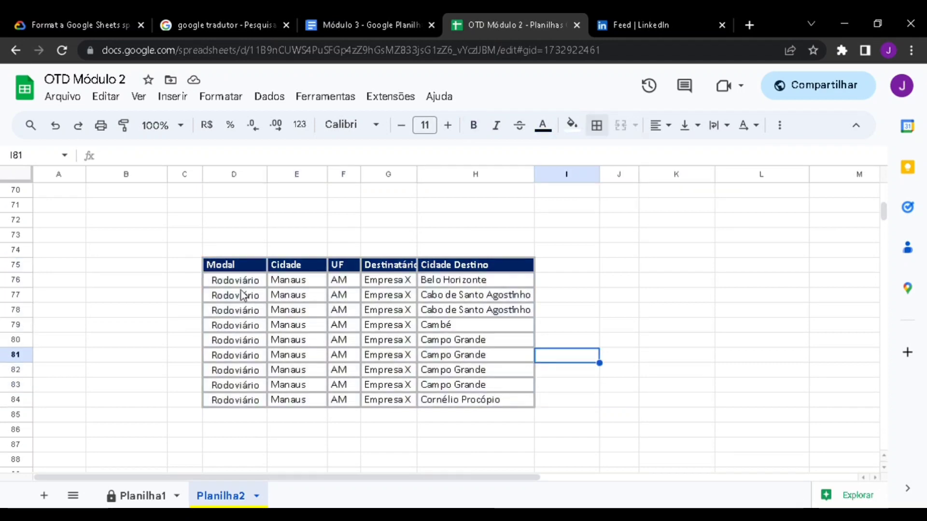
# Merge the Rodoviário cells D76:D84 into a single cell, keeping only the top value.
pyautogui.moveTo(244, 280); pyautogui.dragTo(244, 403)
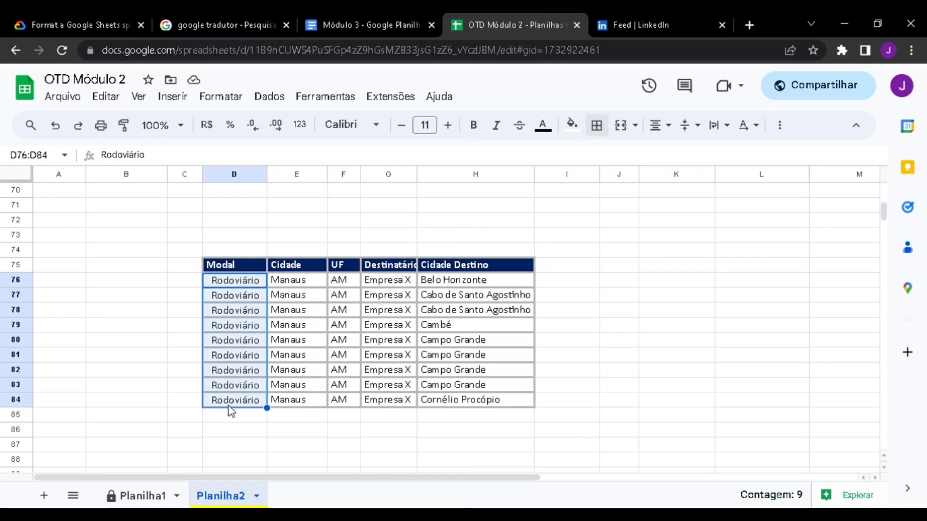
pyautogui.click(623, 127)
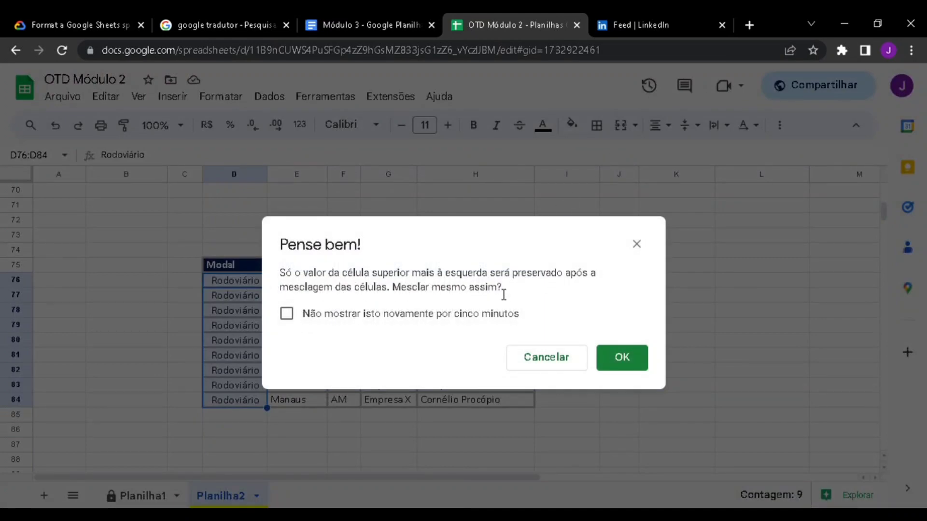
pyautogui.click(623, 365)
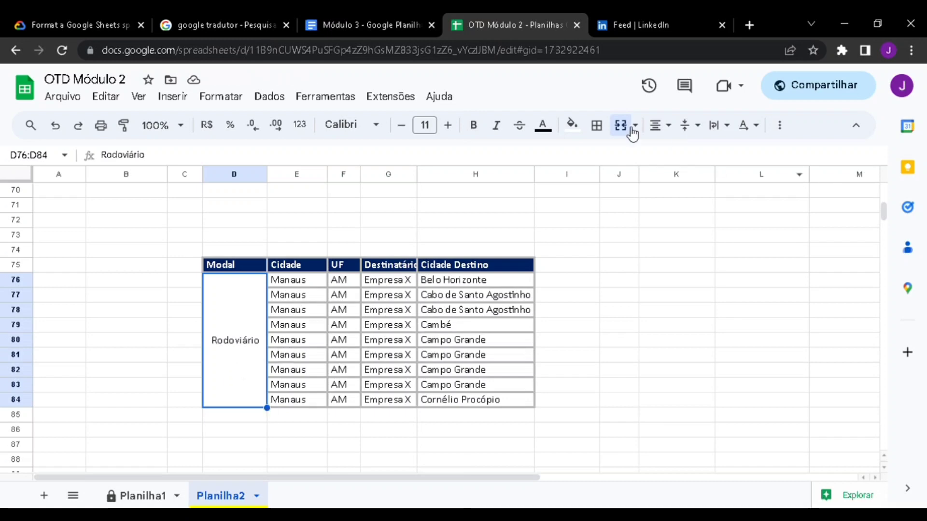
# Try left and right horizontal alignment on the merged Rodoviário cell, finishing with centre alignment.
pyautogui.click(662, 127)
pyautogui.click(662, 154)
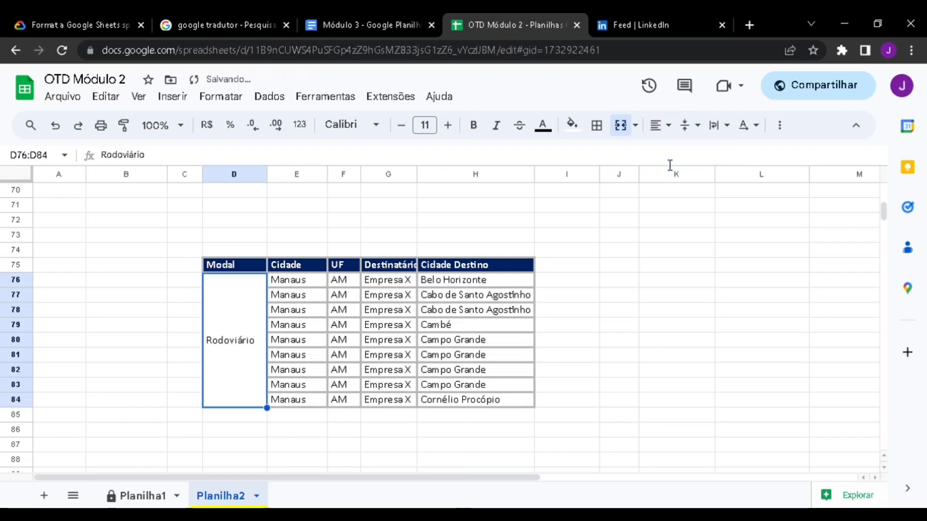
pyautogui.click(659, 125)
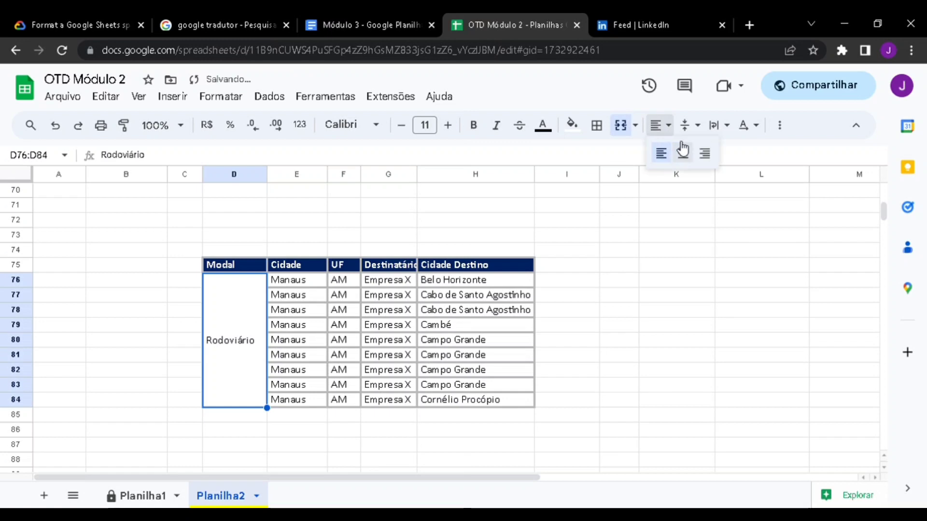
pyautogui.click(705, 153)
pyautogui.click(659, 125)
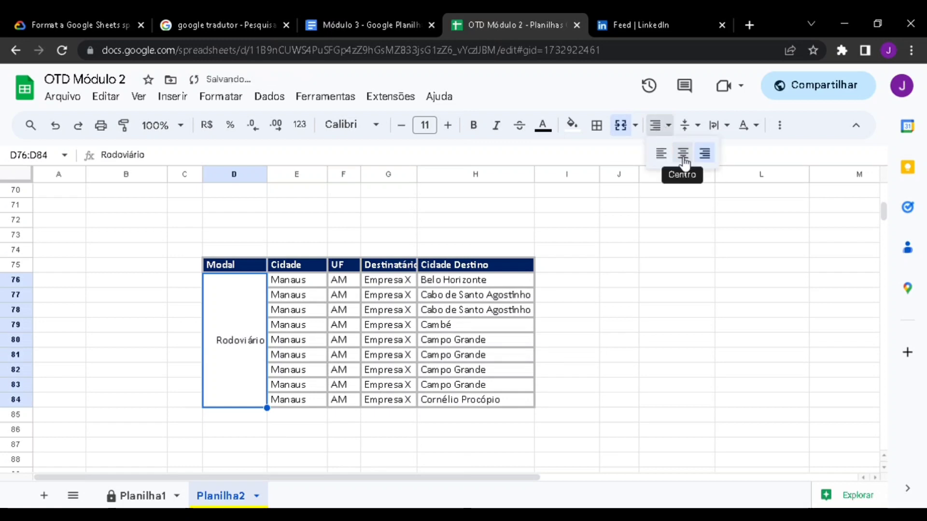
pyautogui.click(682, 154)
# Try top and bottom vertical alignment on the merged Rodoviário cell, finishing with middle alignment.
pyautogui.click(695, 126)
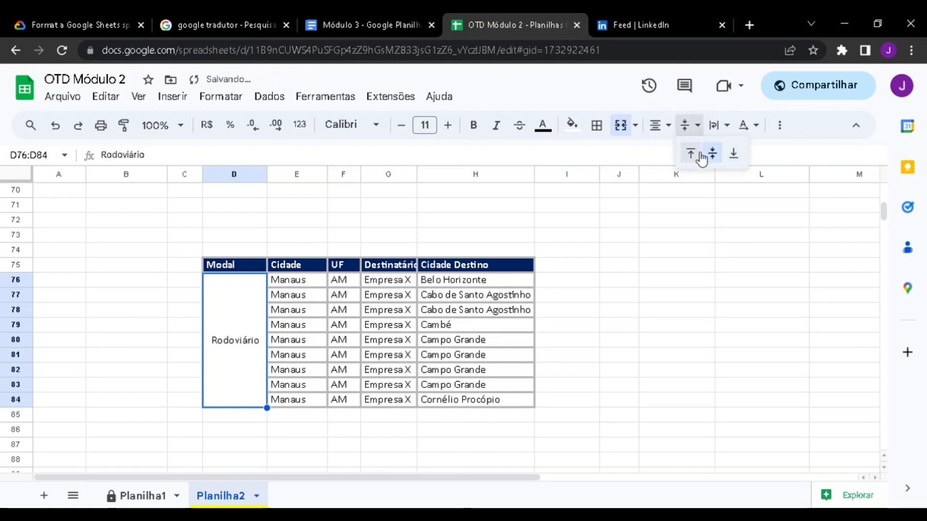
pyautogui.click(692, 154)
pyautogui.click(690, 126)
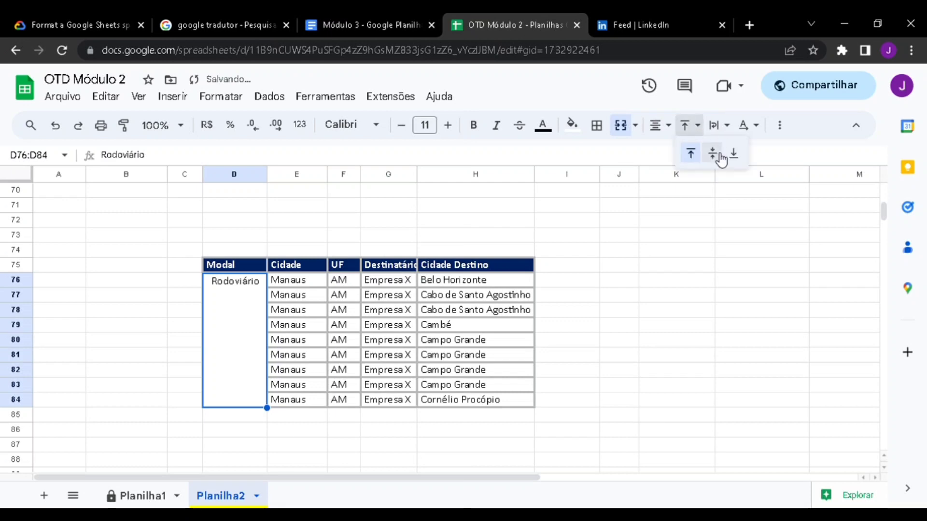
pyautogui.click(734, 155)
pyautogui.click(690, 126)
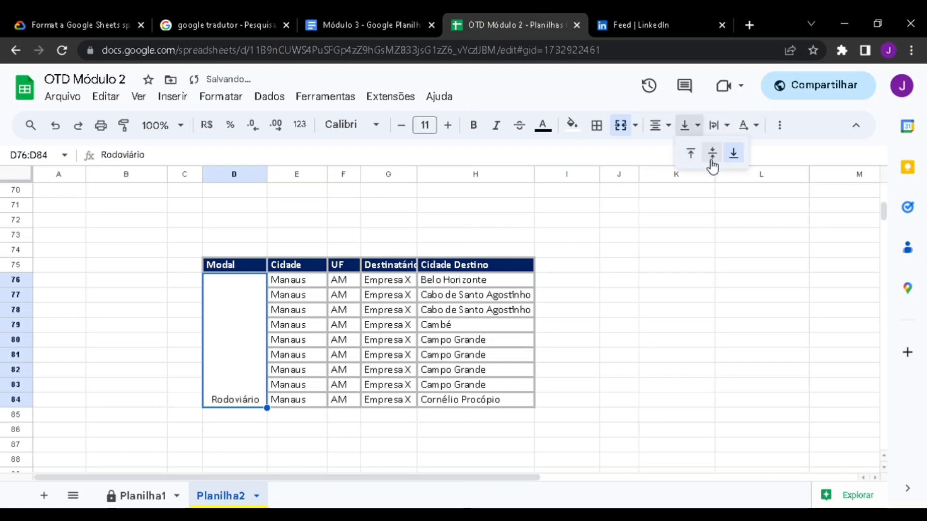
pyautogui.click(712, 155)
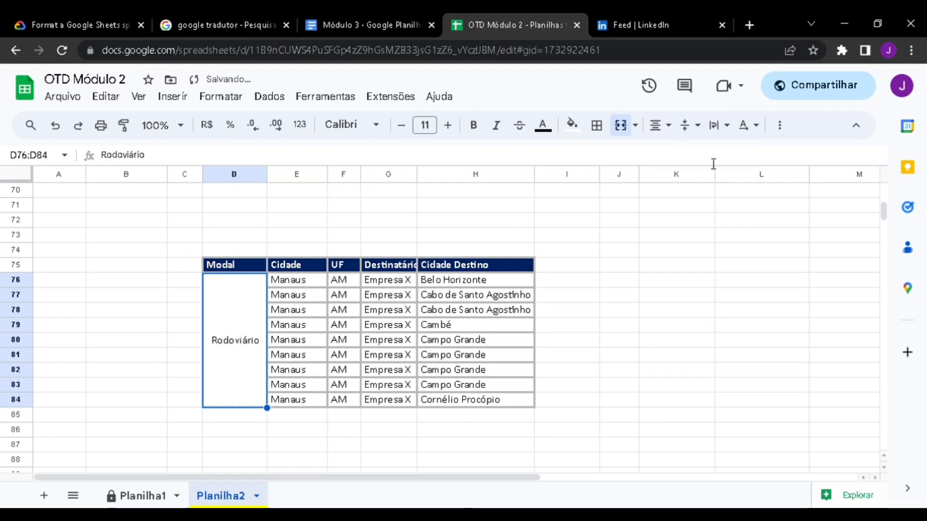
pyautogui.click(718, 125)
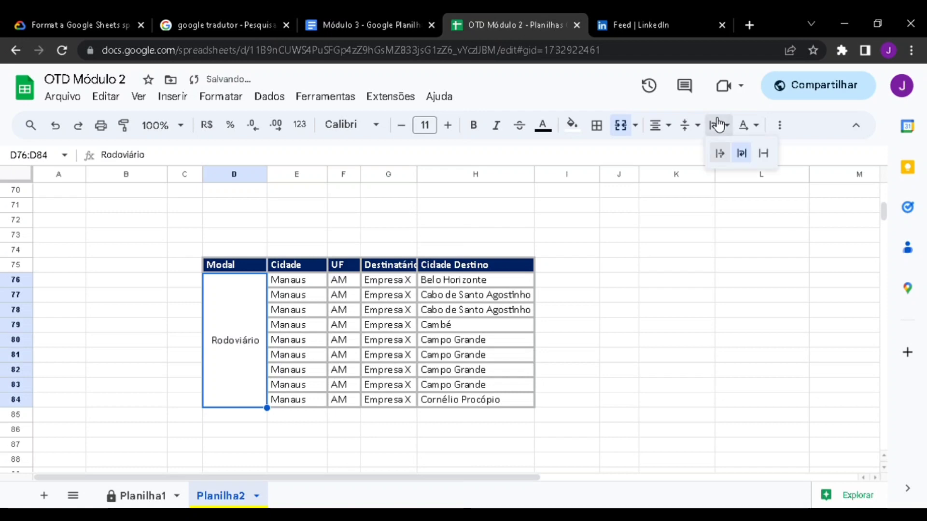
pyautogui.click(278, 343)
# Try merging cells G76:H76 so that only Empresa X is kept, and undo the merge.
pyautogui.moveTo(404, 283); pyautogui.dragTo(432, 282)
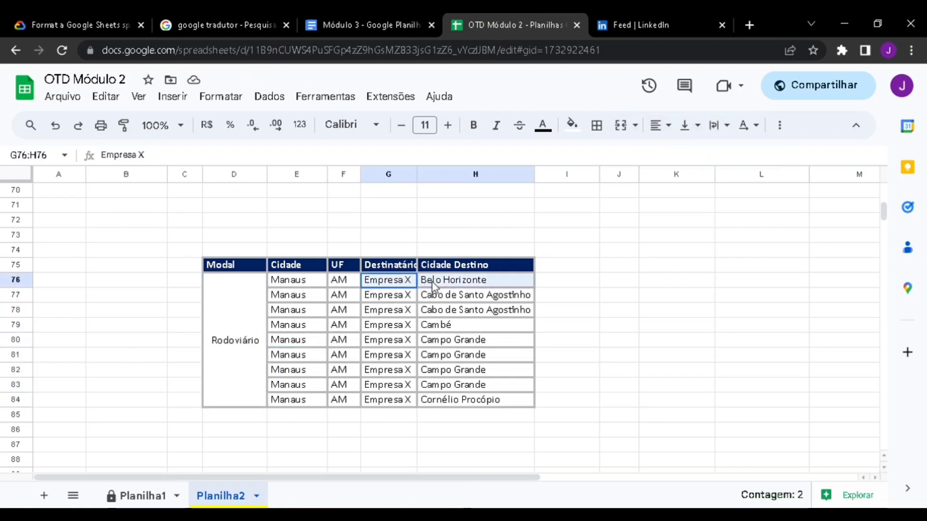
pyautogui.click(622, 125)
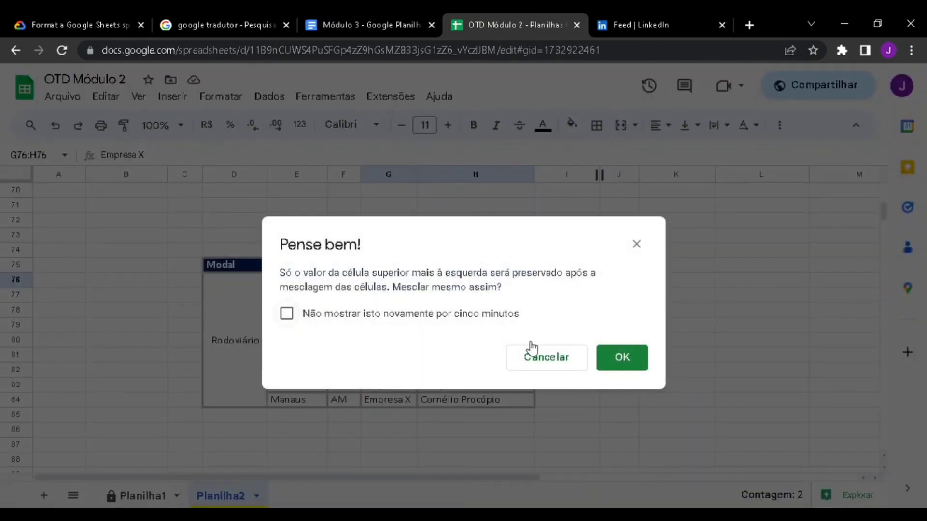
pyautogui.click(620, 357)
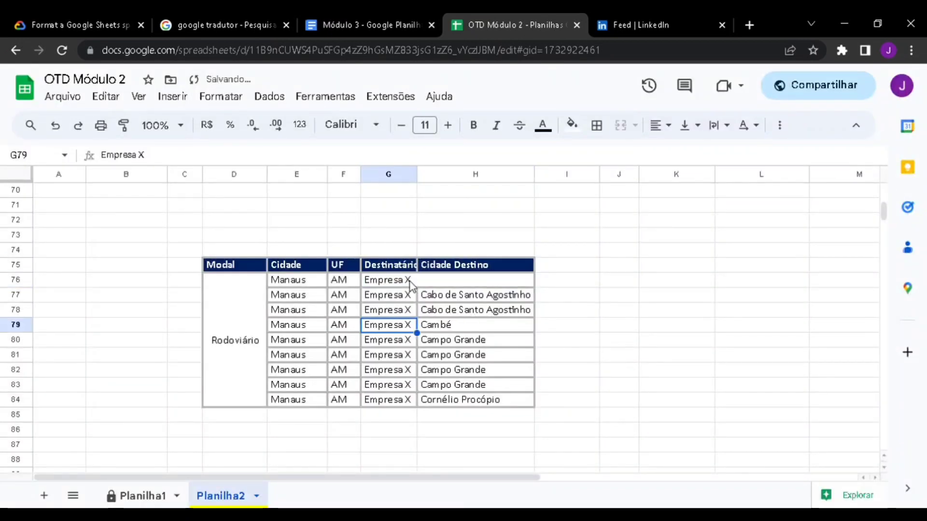
pyautogui.click(409, 282)
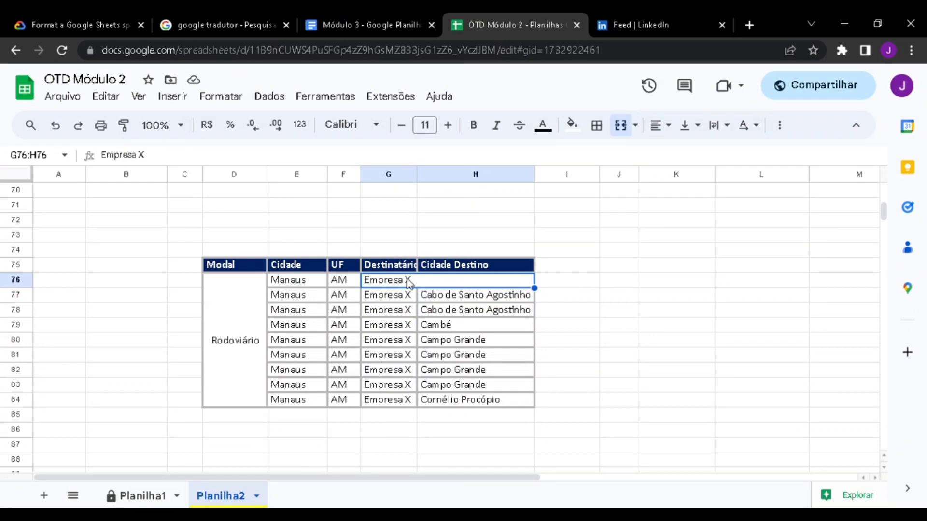
pyautogui.hotkey('ctrl', 'z')
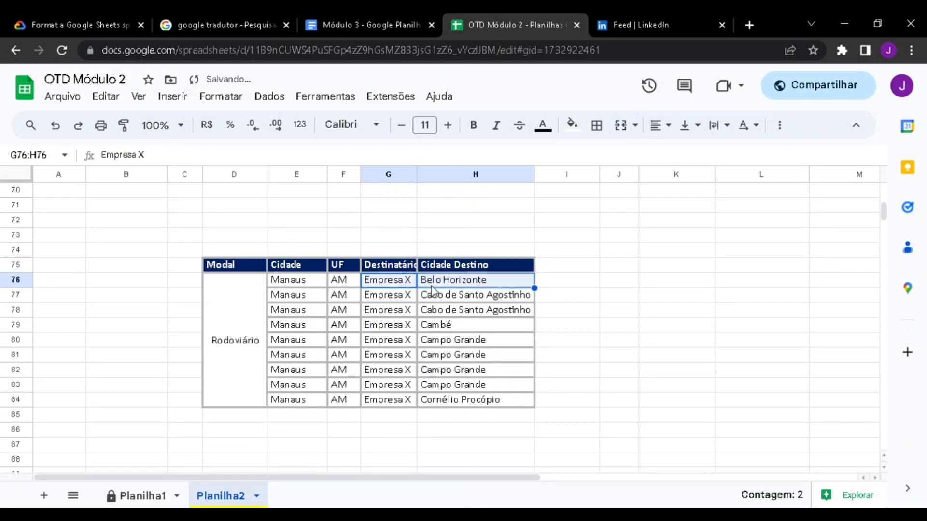
pyautogui.click(454, 301)
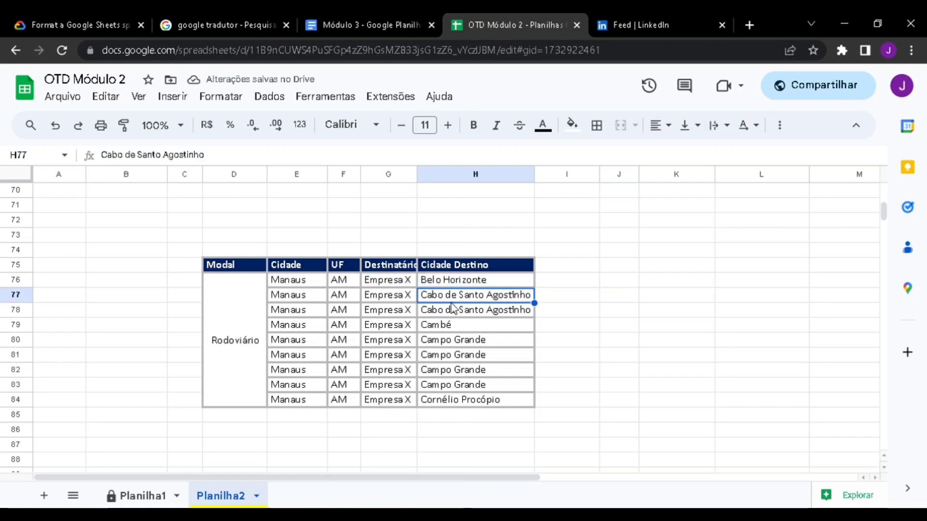
pyautogui.click(425, 331)
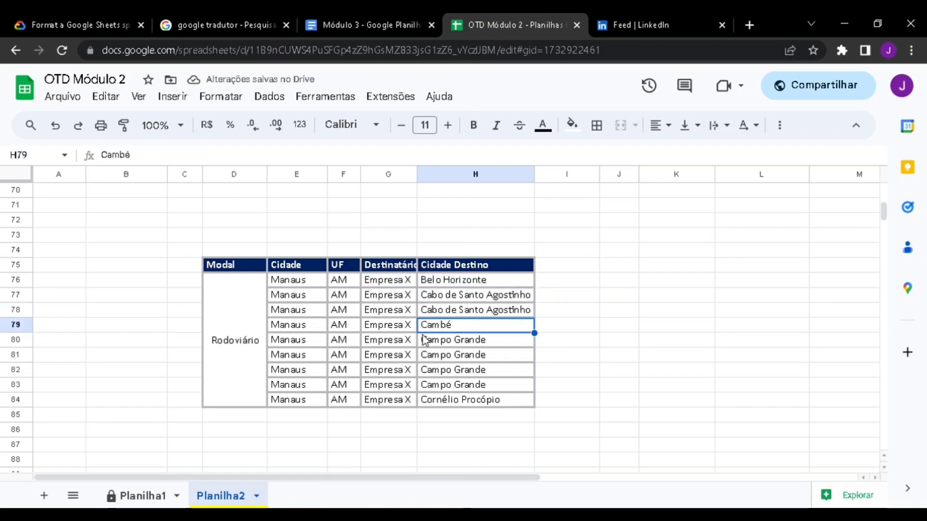
# Apply the Moeda currency format (R$ 1.000,12) to the Valor NF values in cells I2:I55.
pyautogui.scroll(13, 386, 355)
pyautogui.scroll(10, 386, 356)
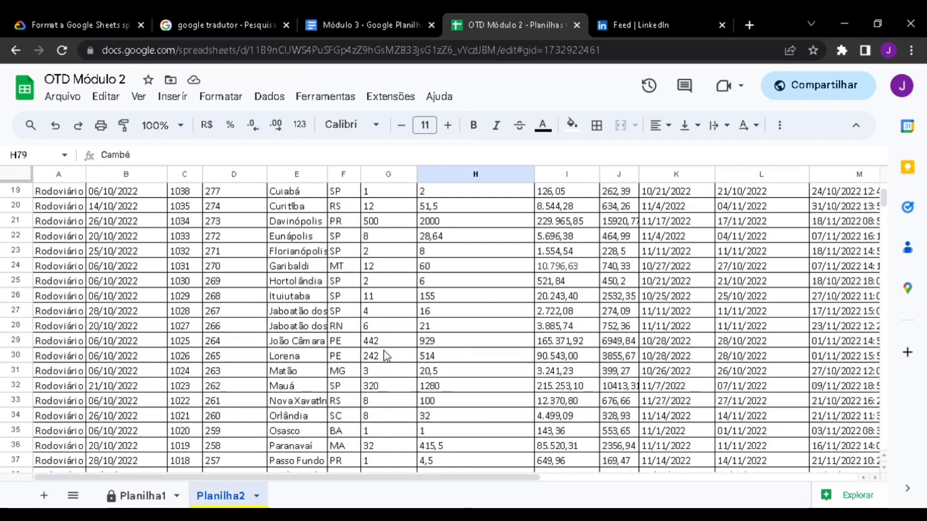
pyautogui.click(566, 204)
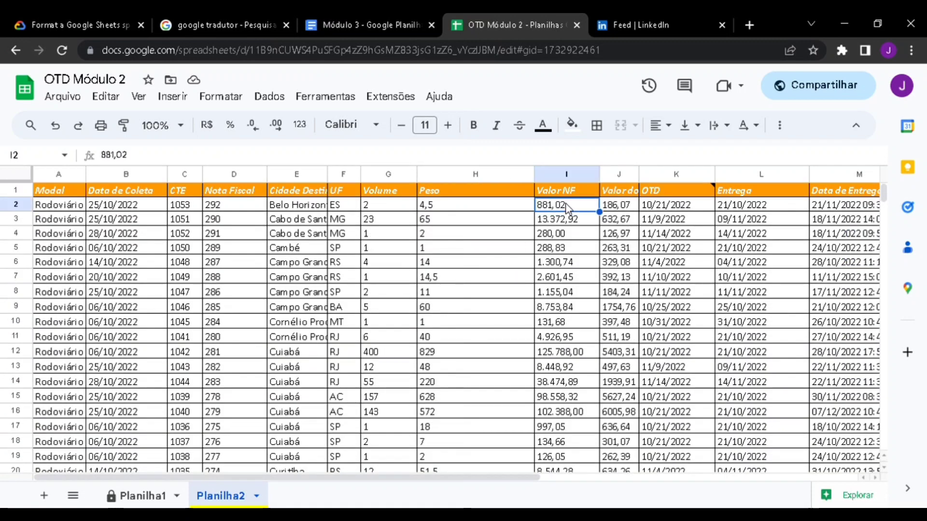
pyautogui.hotkey('shift', 'Down')
pyautogui.hotkey('shift', 'Down')
pyautogui.hotkey('shift', 'Down')
pyautogui.hotkey('shift', 'Down')
pyautogui.hotkey('shift', 'Down')
pyautogui.hotkey('shift', 'Down')
pyautogui.hotkey('shift', 'Down')
pyautogui.hotkey('shift', 'Down')
pyautogui.hotkey('shift', 'Down')
pyautogui.hotkey('shift', 'Down')
pyautogui.hotkey('shift', 'Down')
pyautogui.hotkey('shift', 'Down')
pyautogui.hotkey('shift', 'Down')
pyautogui.hotkey('shift', 'Down')
pyautogui.hotkey('shift', 'Down')
pyautogui.hotkey('shift', 'Down')
pyautogui.hotkey('shift', 'Down')
pyautogui.hotkey('shift', 'Down')
pyautogui.hotkey('shift', 'Down')
pyautogui.hotkey('shift', 'Down')
pyautogui.hotkey('shift', 'Down')
pyautogui.hotkey('shift', 'Down')
pyautogui.hotkey('shift', 'Down')
pyautogui.hotkey('shift', 'Down')
pyautogui.hotkey('shift', 'Down')
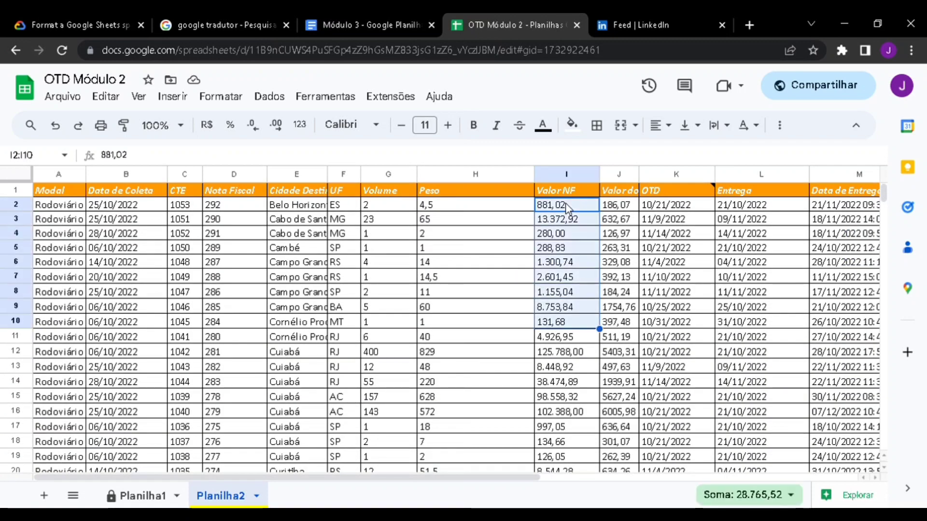
pyautogui.hotkey('shift', 'Down')
pyautogui.hotkey('shift', 'Down')
pyautogui.hotkey('shift', 'Down')
pyautogui.hotkey('shift', 'Down')
pyautogui.hotkey('shift', 'Down')
pyautogui.hotkey('shift', 'Down')
pyautogui.hotkey('shift', 'Down')
pyautogui.hotkey('shift', 'Down')
pyautogui.hotkey('shift', 'Down')
pyautogui.hotkey('shift', 'Down')
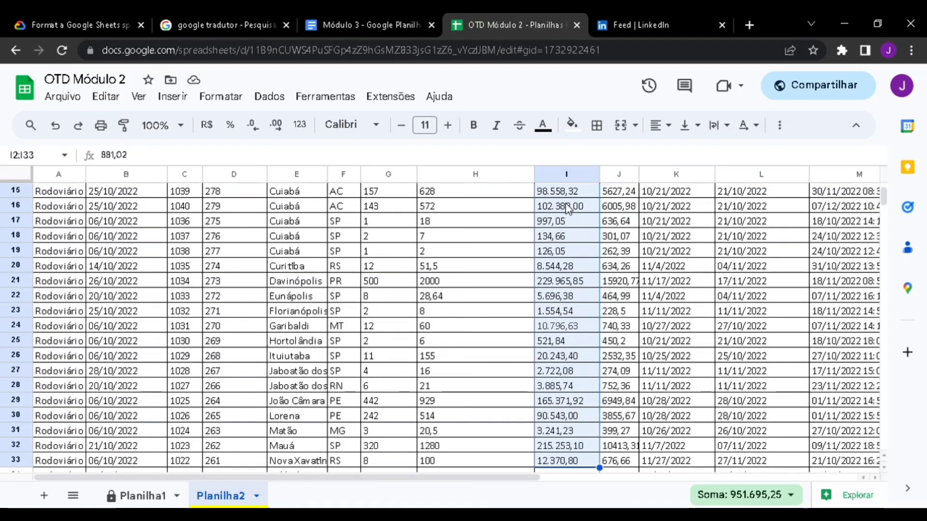
pyautogui.hotkey('shift', 'Down')
pyautogui.hotkey('shift', 'Down')
pyautogui.hotkey('shift', 'Down')
pyautogui.hotkey('shift', 'Down')
pyautogui.hotkey('shift', 'Down')
pyautogui.hotkey('shift', 'Down')
pyautogui.hotkey('shift', 'Down')
pyautogui.hotkey('shift', 'Down')
pyautogui.hotkey('shift', 'Down')
pyautogui.hotkey('shift', 'Down')
pyautogui.hotkey('shift', 'Down')
pyautogui.hotkey('shift', 'Down')
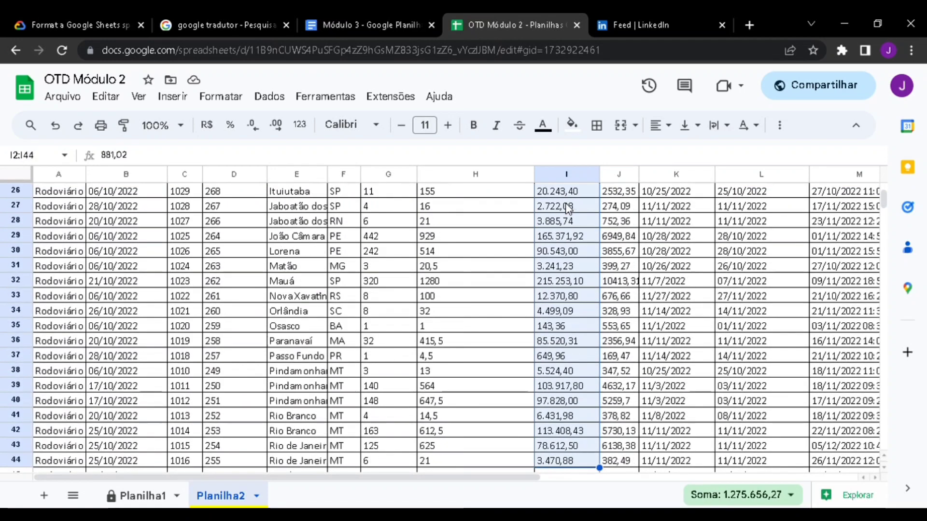
pyautogui.hotkey('shift', 'Down')
pyautogui.hotkey('shift', 'Down')
pyautogui.hotkey('shift', 'Down')
pyautogui.hotkey('shift', 'Down')
pyautogui.hotkey('shift', 'Down')
pyautogui.hotkey('shift', 'Down')
pyautogui.hotkey('shift', 'Down')
pyautogui.hotkey('shift', 'Down')
pyautogui.hotkey('shift', 'Down')
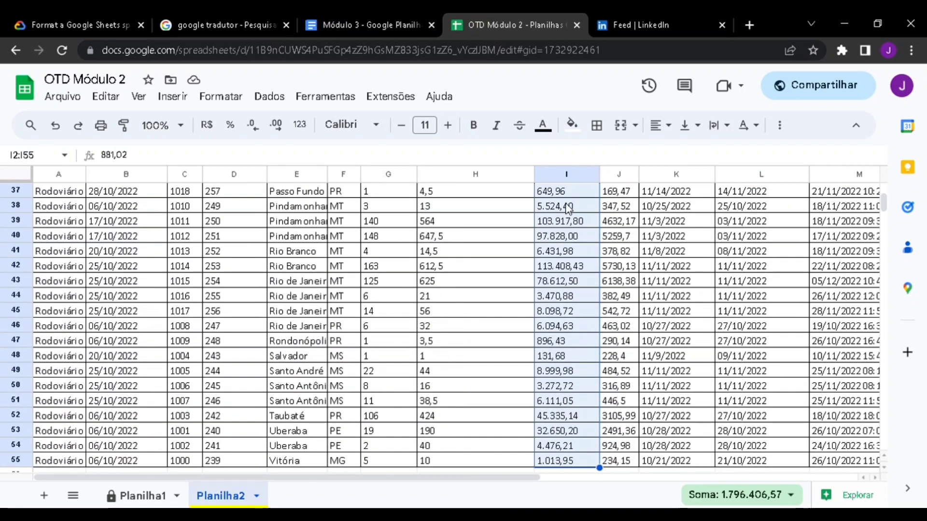
pyautogui.hotkey('shift', 'Up')
pyautogui.hotkey('shift', 'Up')
pyautogui.hotkey('shift', 'Up')
pyautogui.hotkey('shift', 'Up')
pyautogui.hotkey('shift', 'Up')
pyautogui.hotkey('shift', 'Up')
pyautogui.hotkey('shift', 'Up')
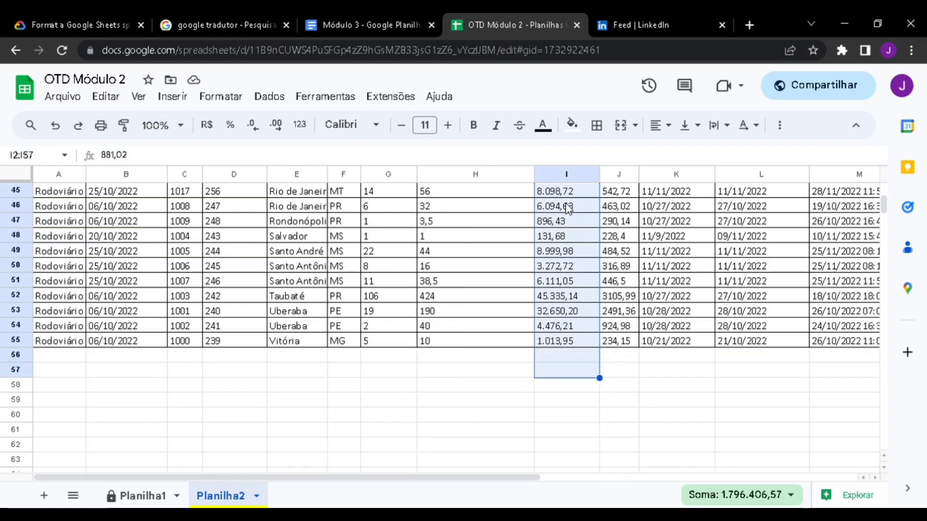
pyautogui.scroll(15, 530, 263)
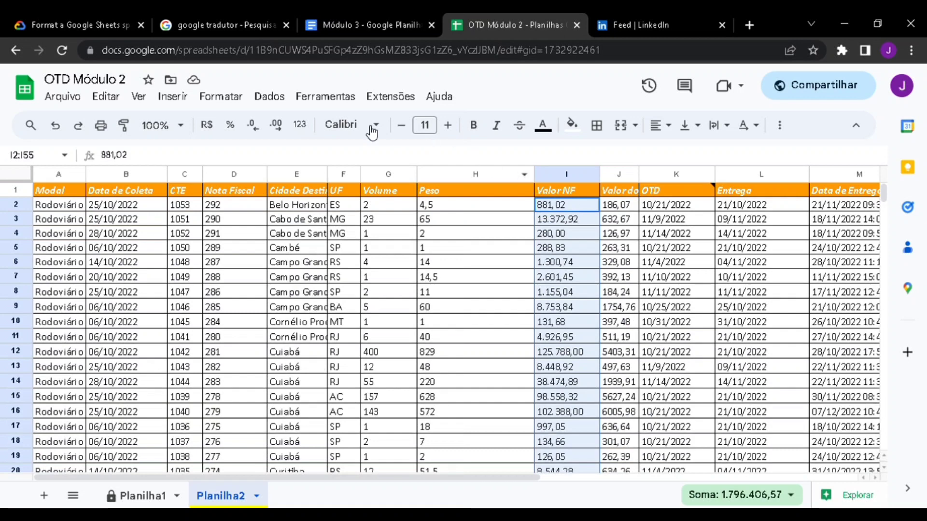
pyautogui.click(300, 125)
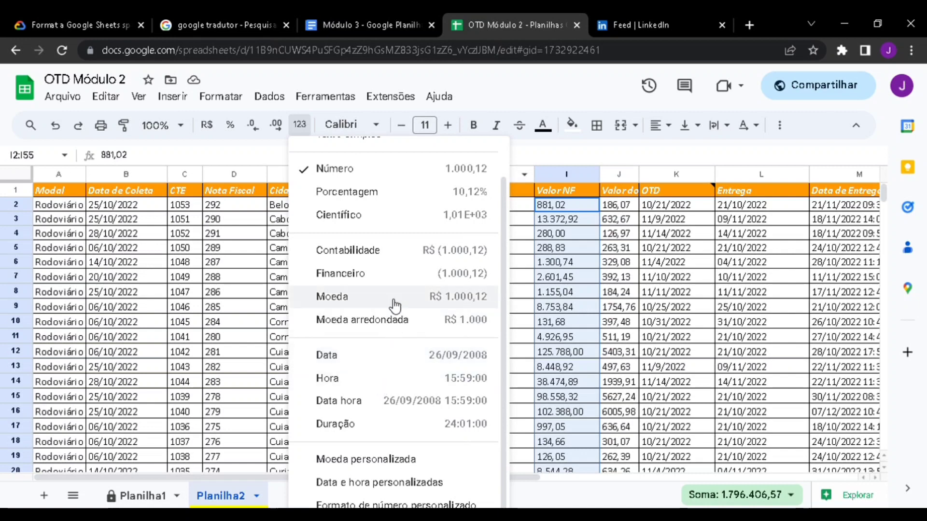
pyautogui.click(438, 295)
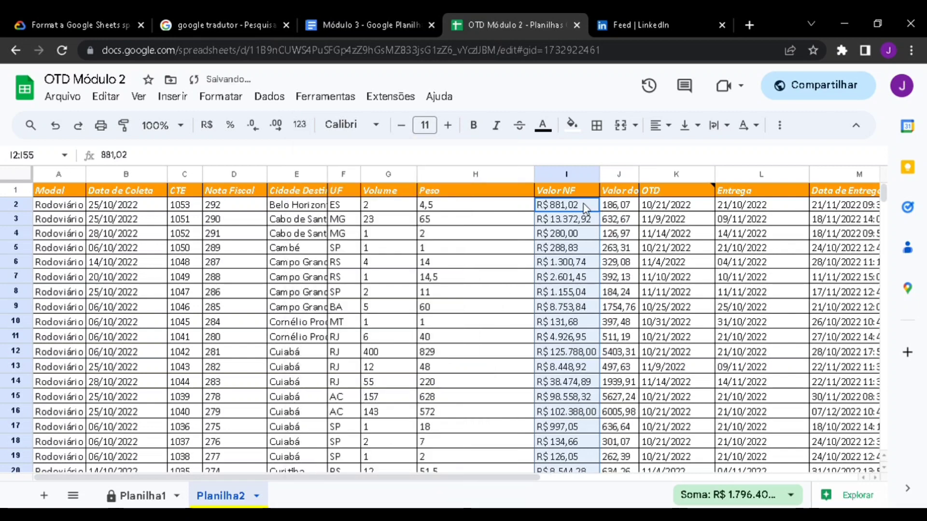
pyautogui.click(564, 356)
# Apply the Moeda currency format to the Valor do Frete values in cells J2:J55.
pyautogui.click(619, 205)
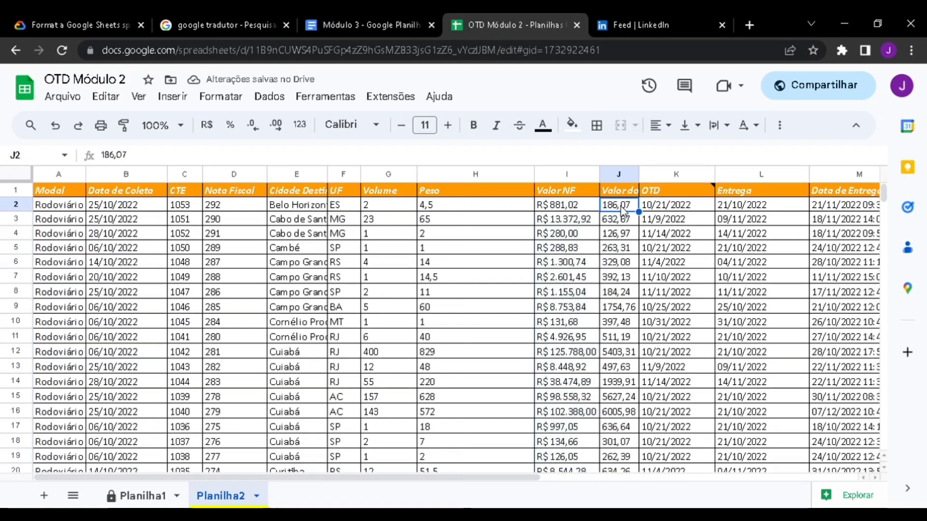
pyautogui.moveTo(630, 295); pyautogui.dragTo(612, 255)
pyautogui.click(299, 125)
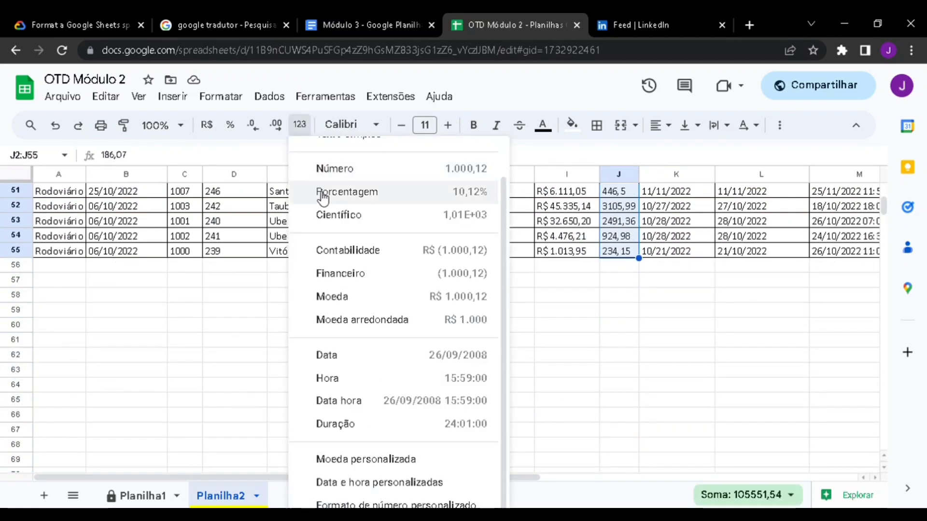
pyautogui.click(358, 298)
pyautogui.scroll(15, 555, 279)
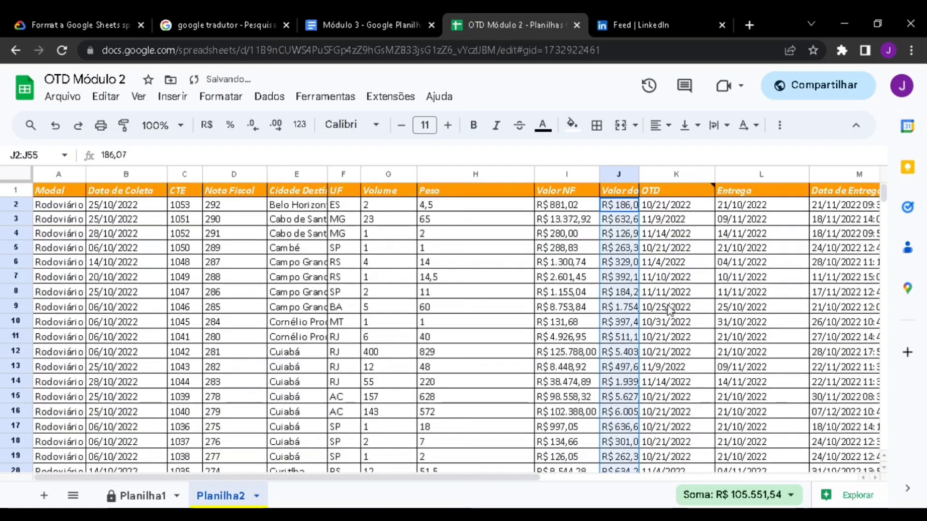
# Apply the Data format (26/09/2008 style) to the OTD dates in cells K2:K55.
pyautogui.click(672, 276)
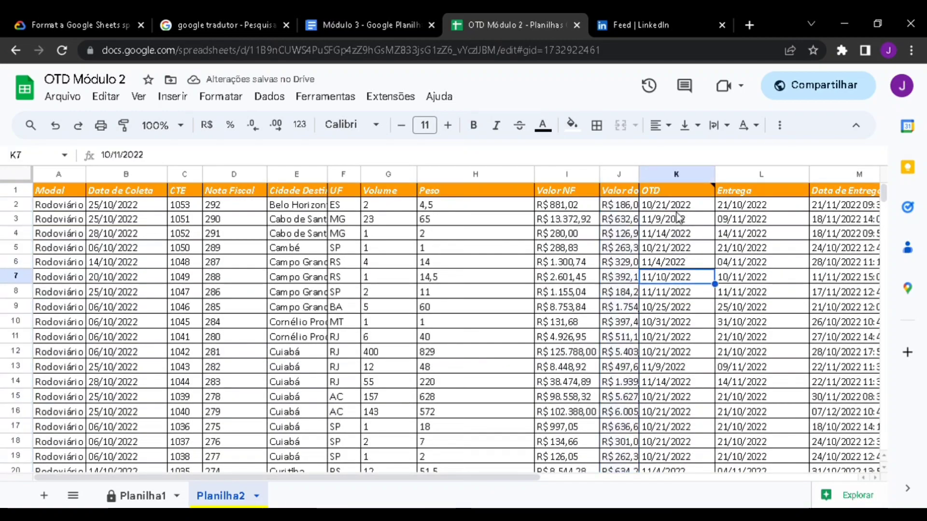
pyautogui.moveTo(675, 205); pyautogui.dragTo(684, 351)
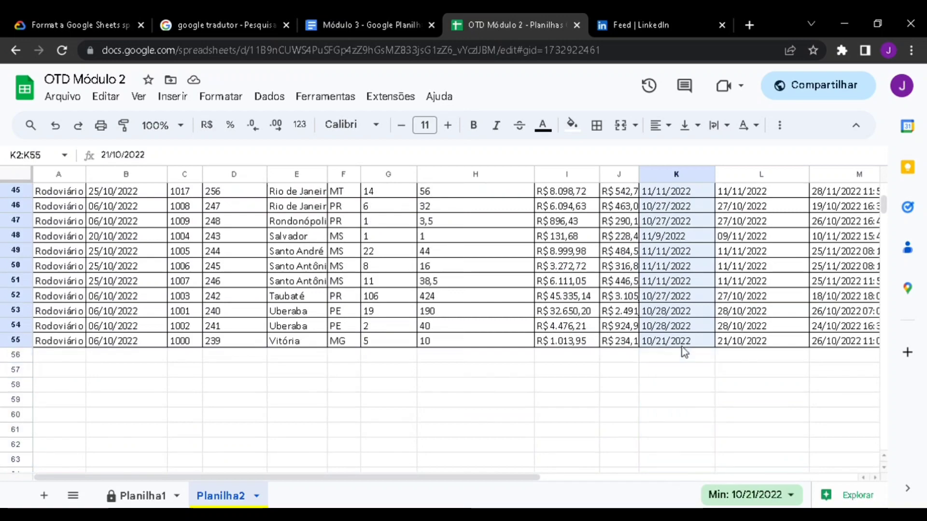
pyautogui.click(299, 124)
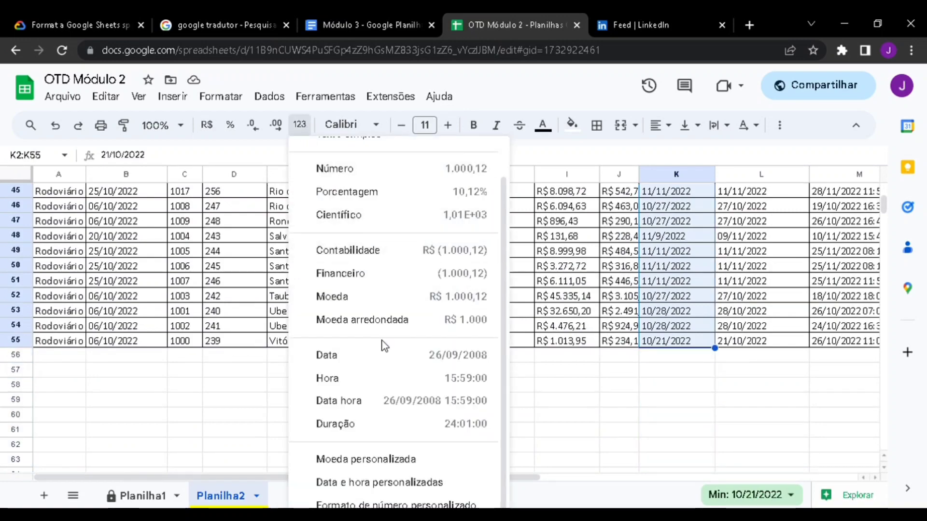
pyautogui.click(485, 357)
pyautogui.scroll(15, 747, 286)
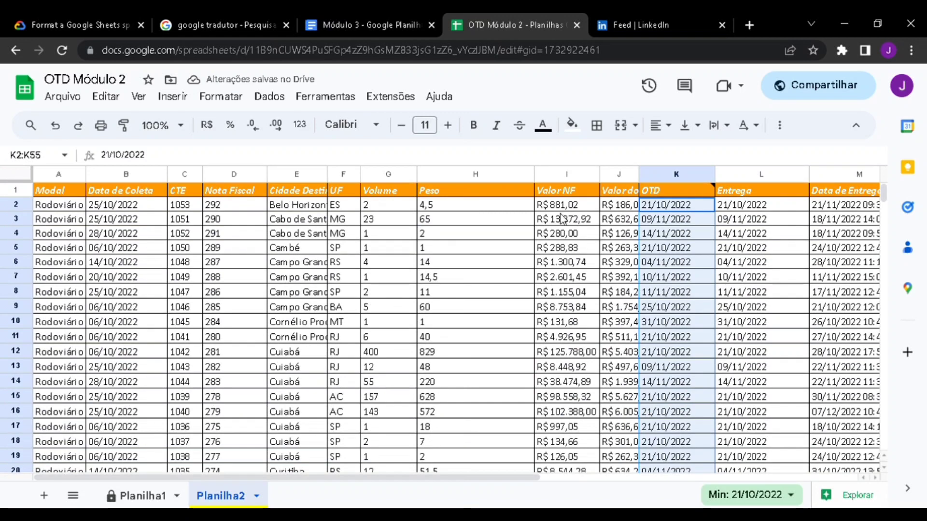
pyautogui.click(659, 249)
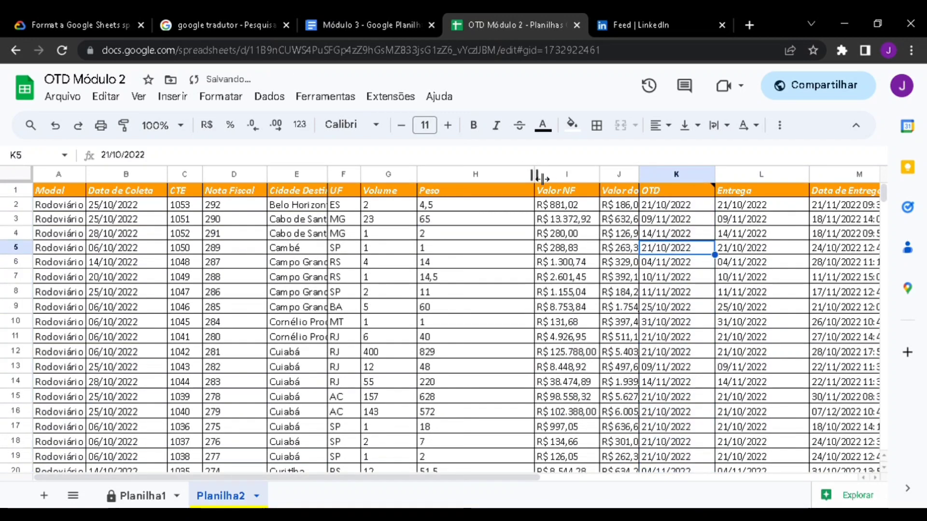
# Narrow the Peso column H and auto-fit the Valor do Frete column J to its contents.
pyautogui.moveTo(535, 177); pyautogui.dragTo(471, 176)
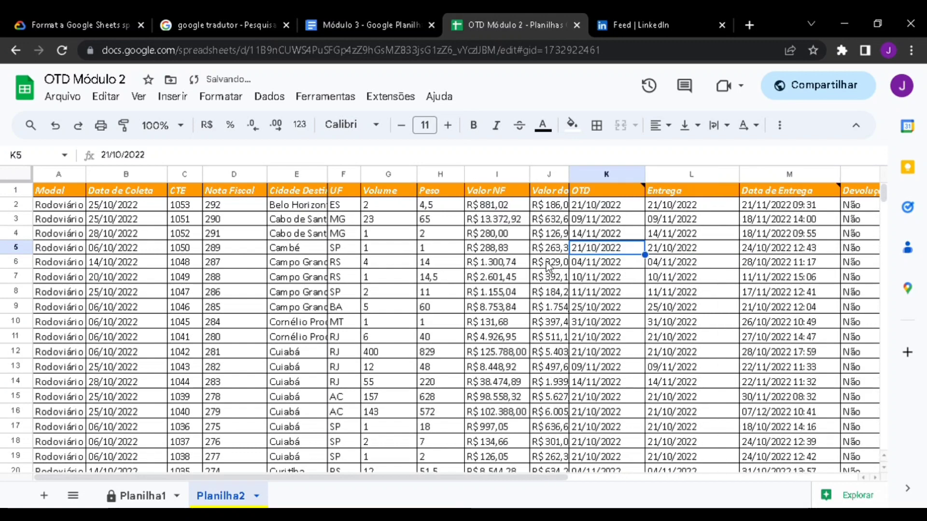
pyautogui.click(549, 265)
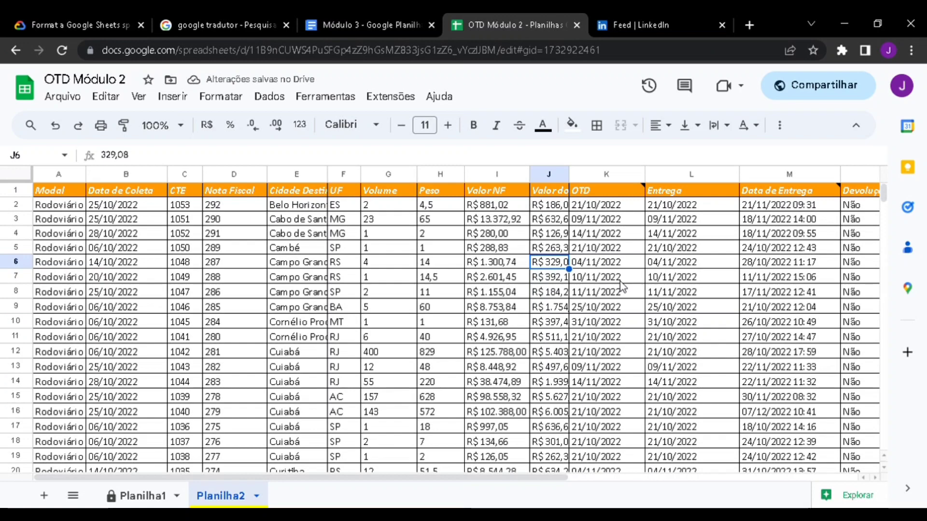
pyautogui.click(609, 337)
pyautogui.click(549, 262)
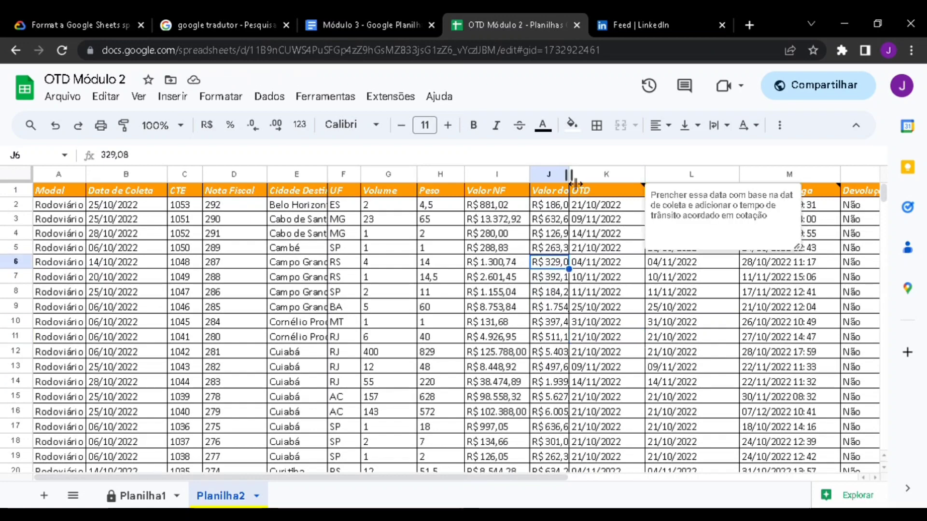
pyautogui.doubleClick(570, 179)
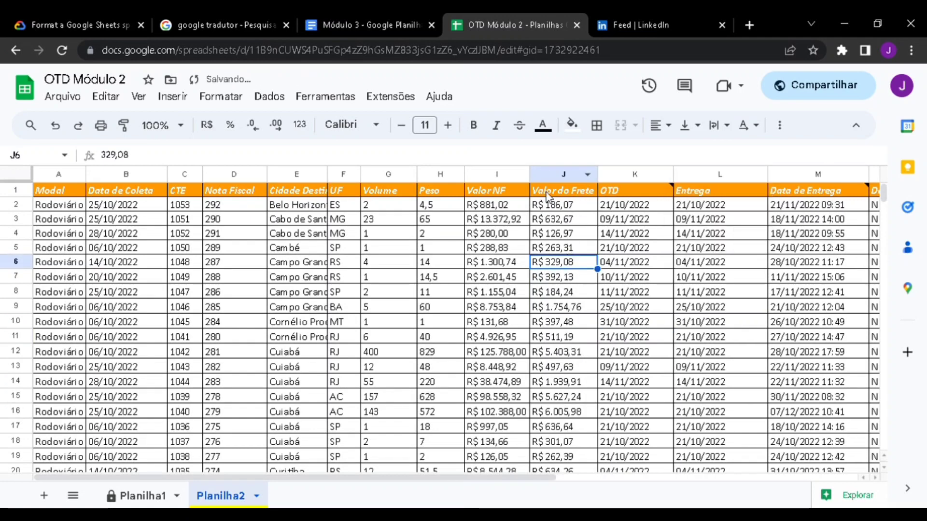
# Insert one blank column to the left and one to the right of the Valor NF column.
pyautogui.click(495, 174)
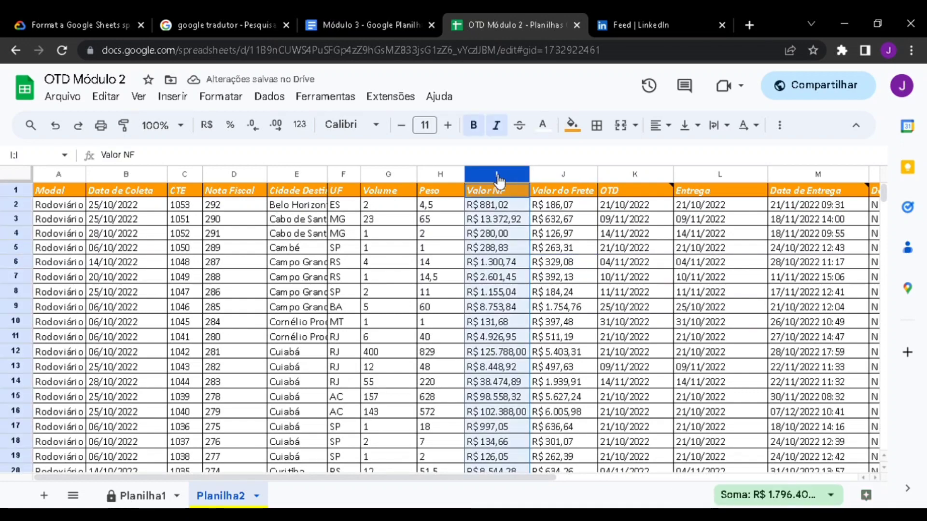
pyautogui.rightClick(497, 176)
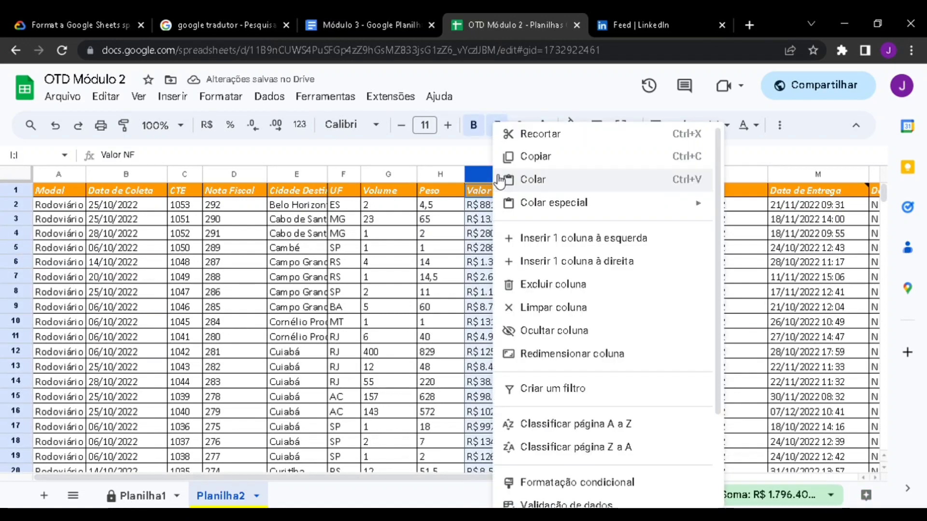
pyautogui.click(559, 250)
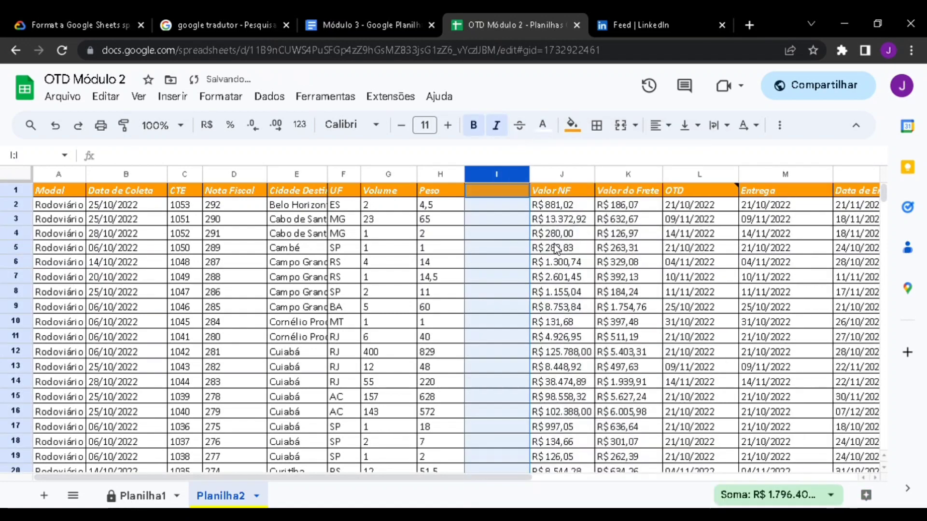
pyautogui.click(576, 182)
pyautogui.rightClick(591, 251)
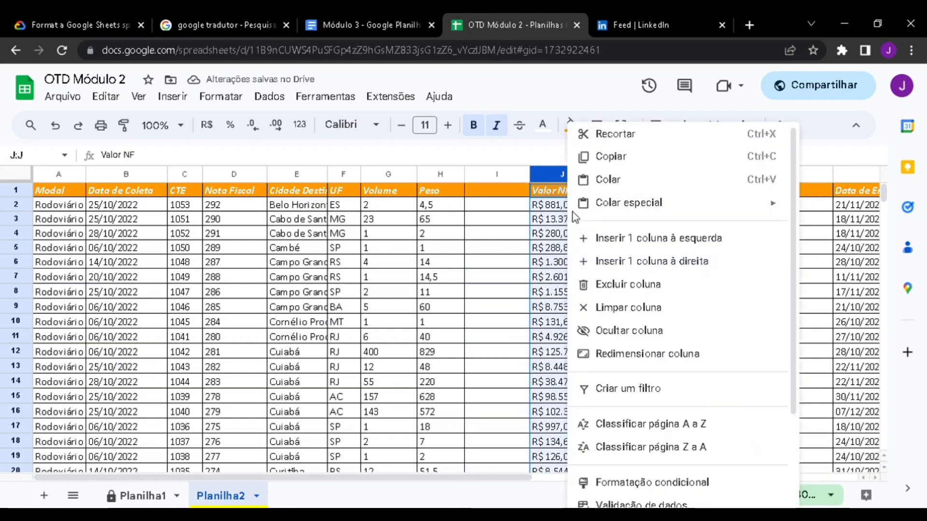
pyautogui.click(604, 265)
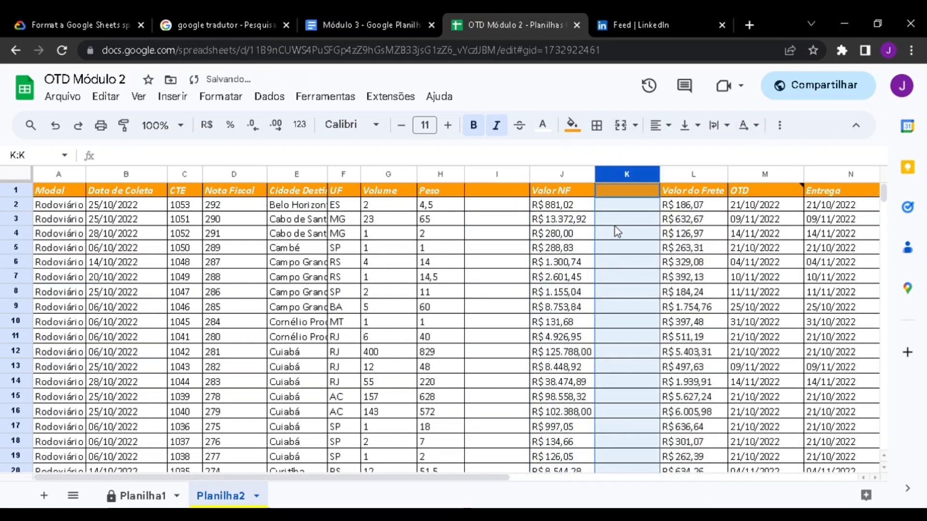
# Insert one blank row above the first data row and one blank row below it.
pyautogui.click(16, 205)
pyautogui.rightClick(17, 212)
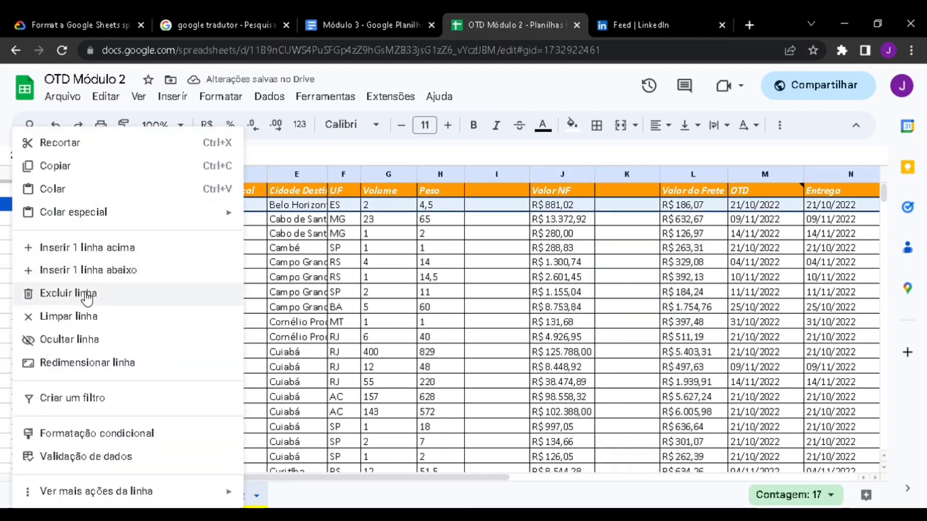
pyautogui.click(136, 248)
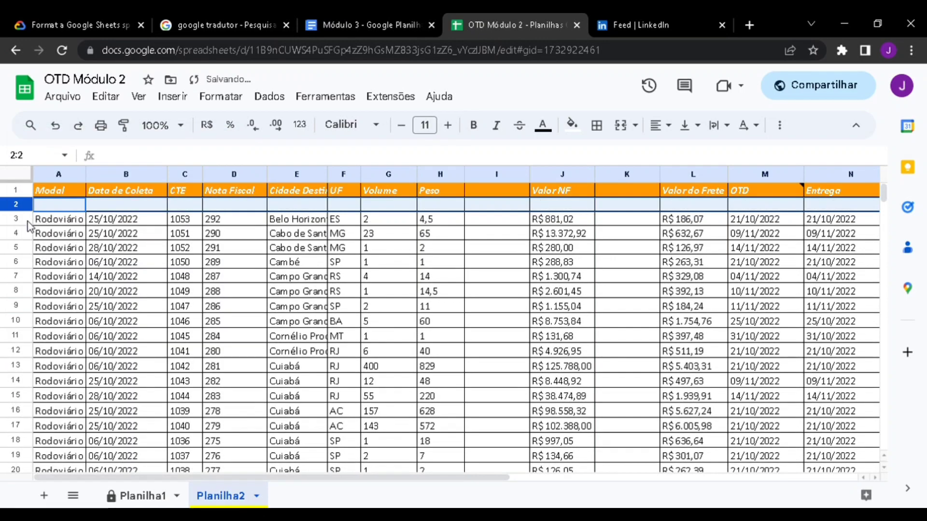
pyautogui.click(32, 223)
pyautogui.rightClick(24, 219)
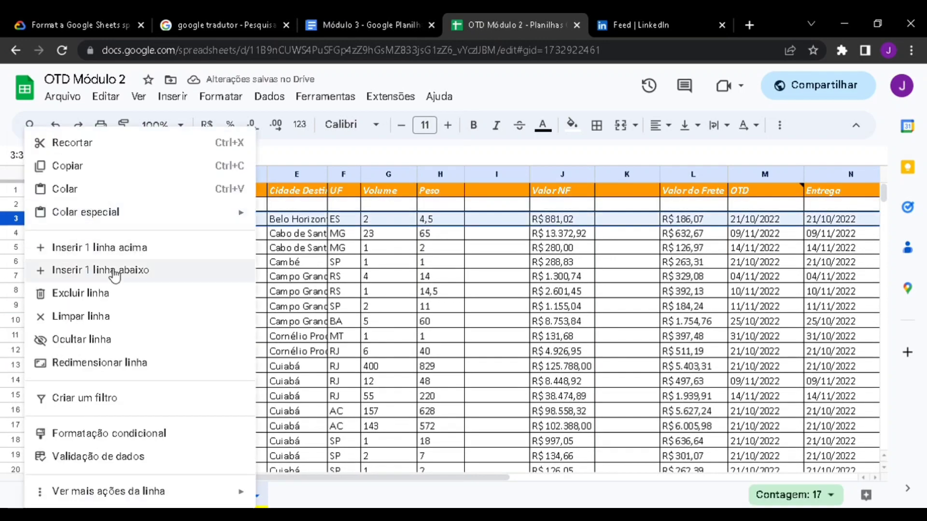
pyautogui.click(115, 272)
pyautogui.click(502, 248)
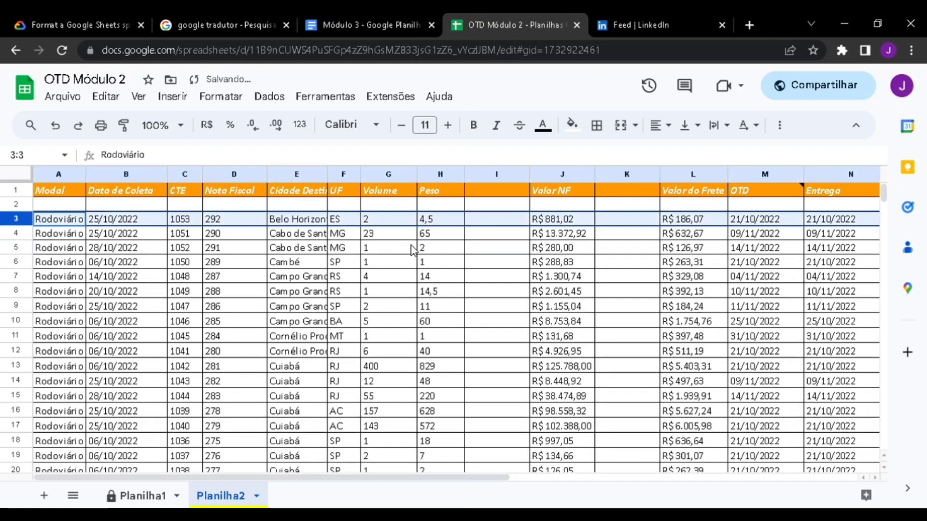
# Undo the inserted rows and the blank columns around Valor NF.
pyautogui.hotkey('ctrl', 'z')
pyautogui.hotkey('ctrl', 'z')
pyautogui.hotkey('ctrl', 'z')
pyautogui.hotkey('ctrl', 'z')
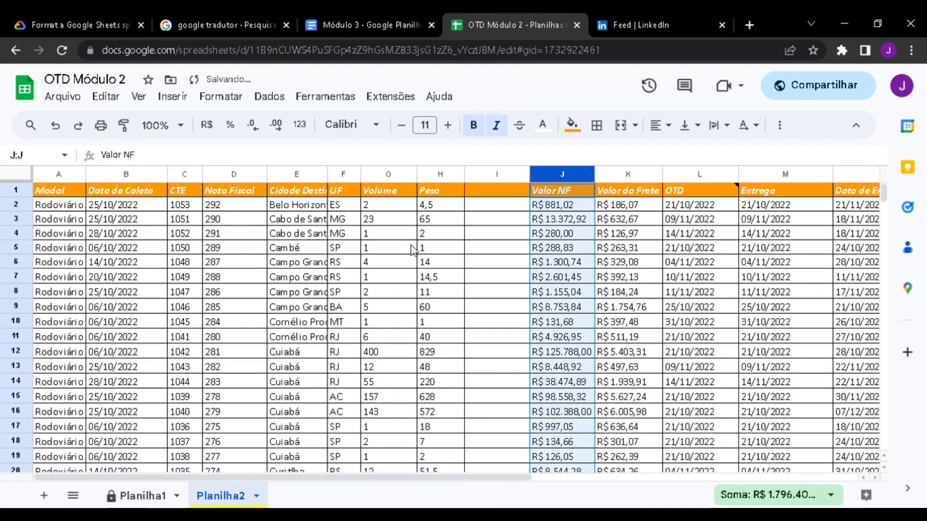
pyautogui.click(510, 266)
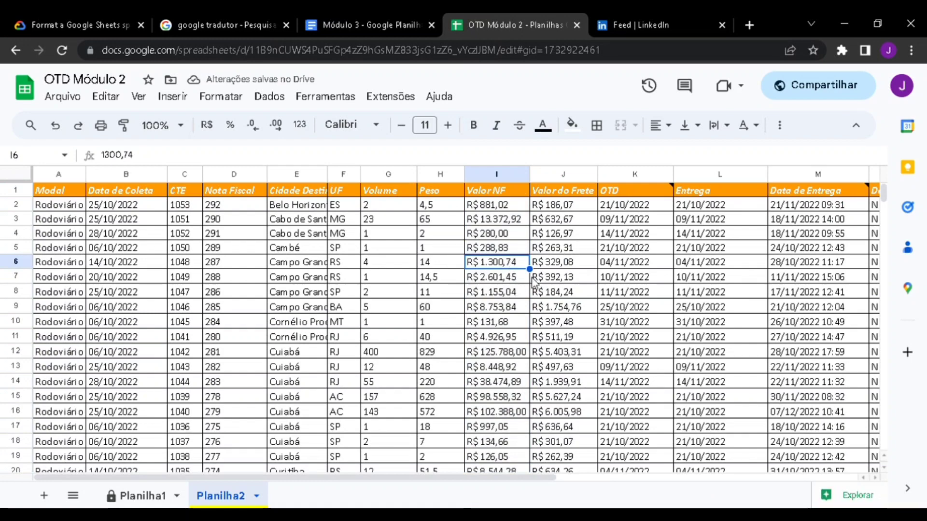
# Move the whole Valor do Frete column to just before the Valor NF column.
pyautogui.click(555, 235)
pyautogui.click(565, 174)
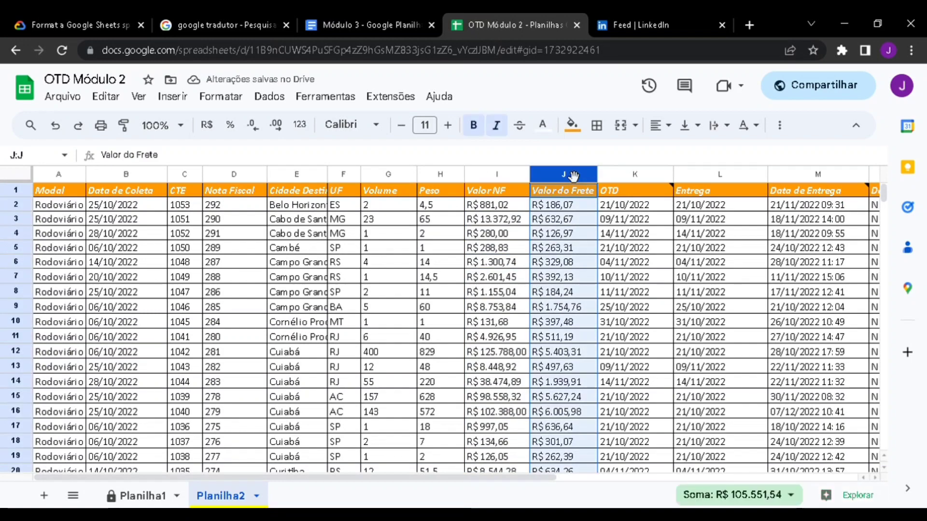
pyautogui.moveTo(554, 183); pyautogui.dragTo(482, 237)
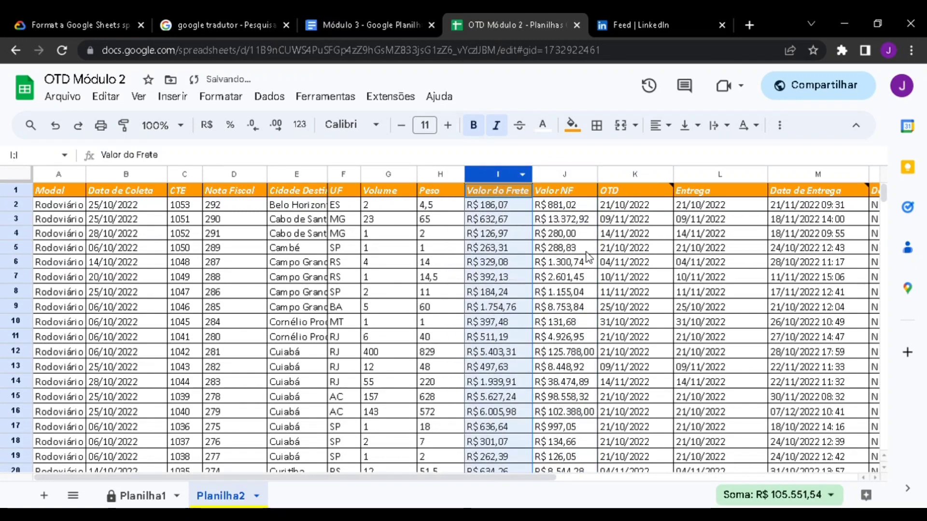
# Move the whole Valor NF column to just before the Valor do Frete column.
pyautogui.click(503, 235)
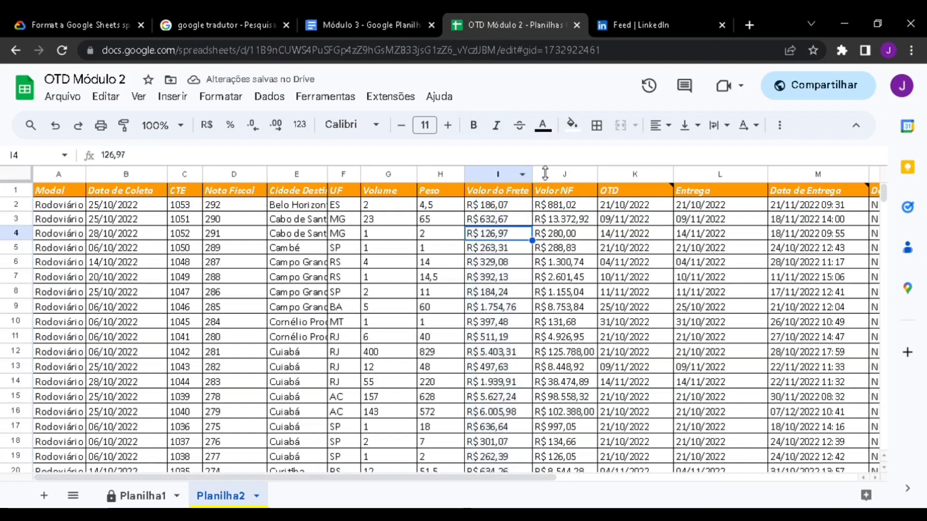
pyautogui.click(569, 175)
pyautogui.moveTo(537, 181); pyautogui.dragTo(501, 279)
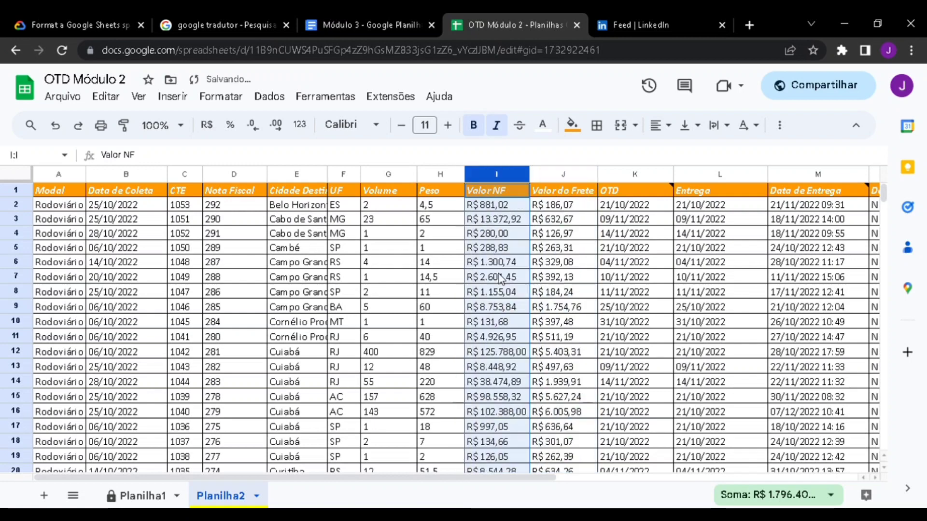
pyautogui.click(516, 292)
pyautogui.press('Right')
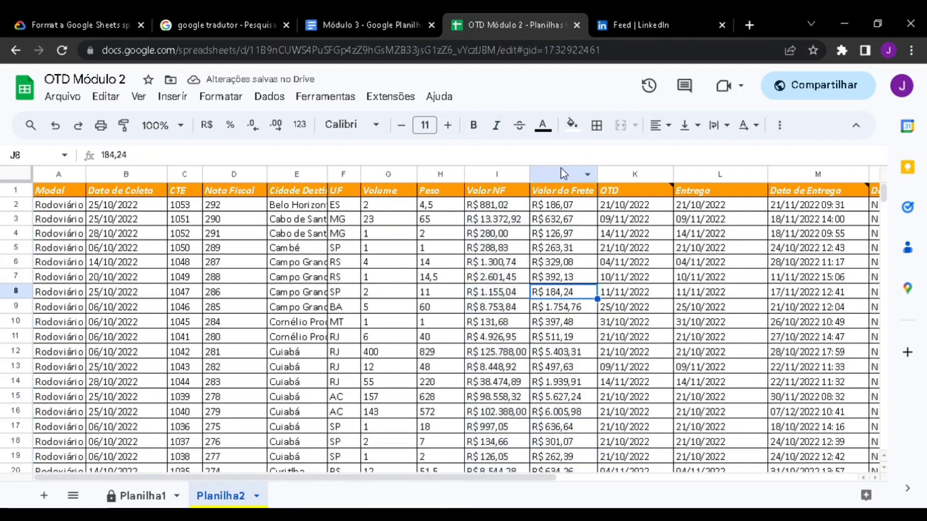
# Move the Valor do Frete column to just after CTE and the Valor NF column to just after Nota Fiscal.
pyautogui.moveTo(567, 178); pyautogui.dragTo(230, 177)
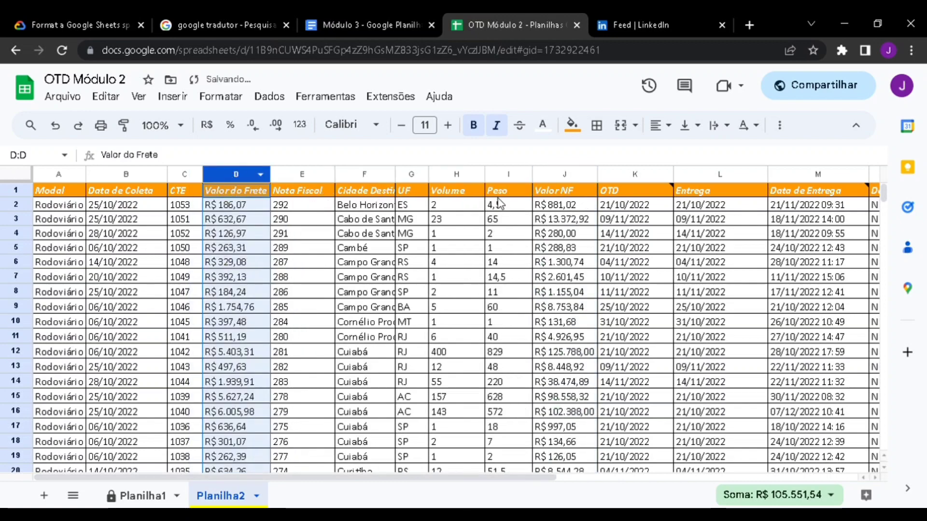
pyautogui.click(569, 177)
pyautogui.moveTo(570, 184); pyautogui.dragTo(352, 179)
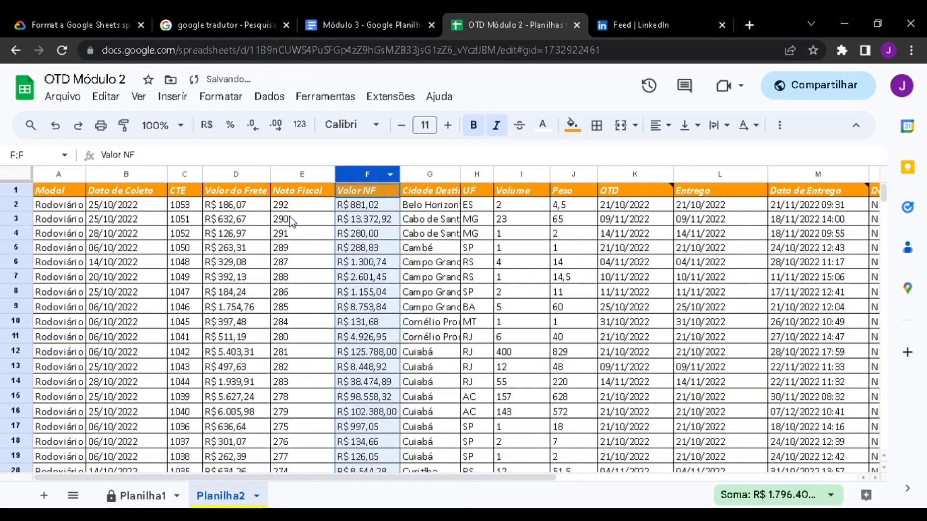
pyautogui.click(302, 188)
pyautogui.click(306, 175)
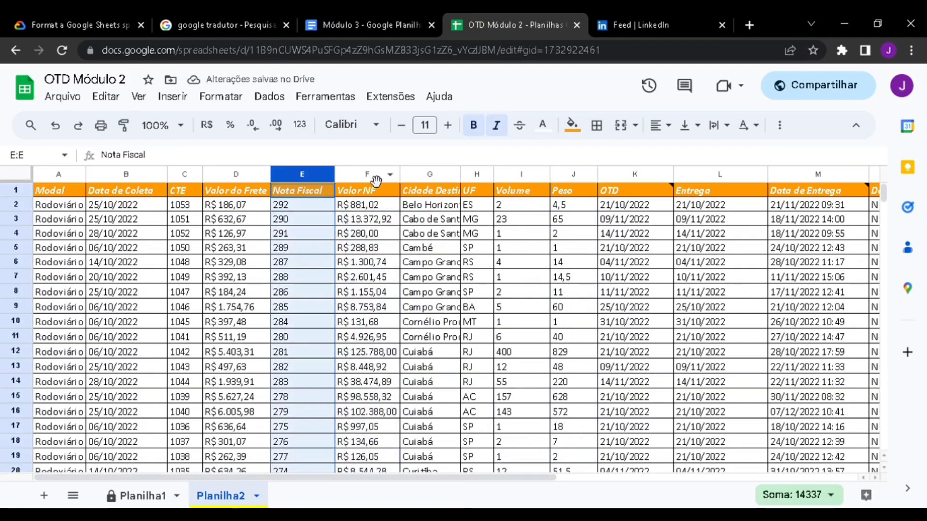
pyautogui.click(372, 178)
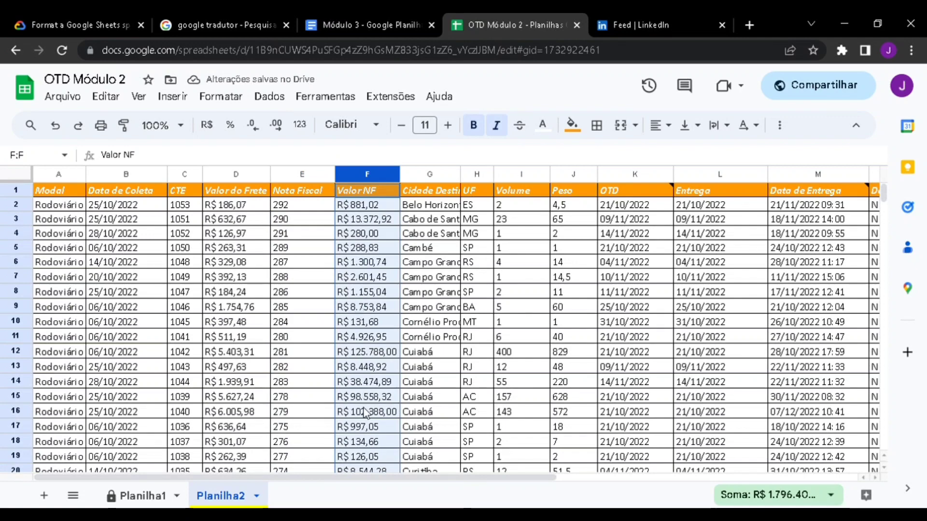
pyautogui.scroll(-1, 232, 299)
pyautogui.scroll(1, 98, 189)
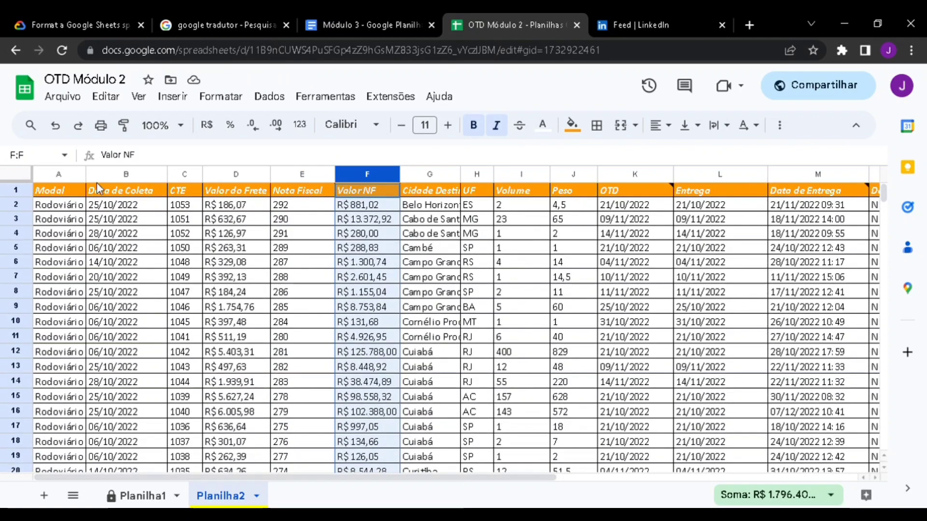
# Freeze the header row (1 row) so the column titles stay in place while the data scrolls.
pyautogui.click(28, 193)
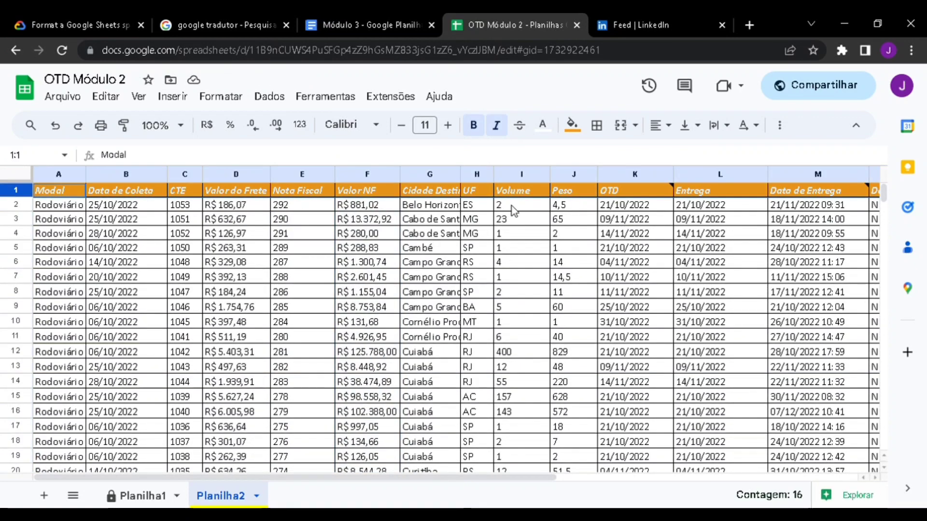
pyautogui.scroll(-3, 502, 263)
pyautogui.scroll(-4, 502, 263)
pyautogui.scroll(6, 449, 296)
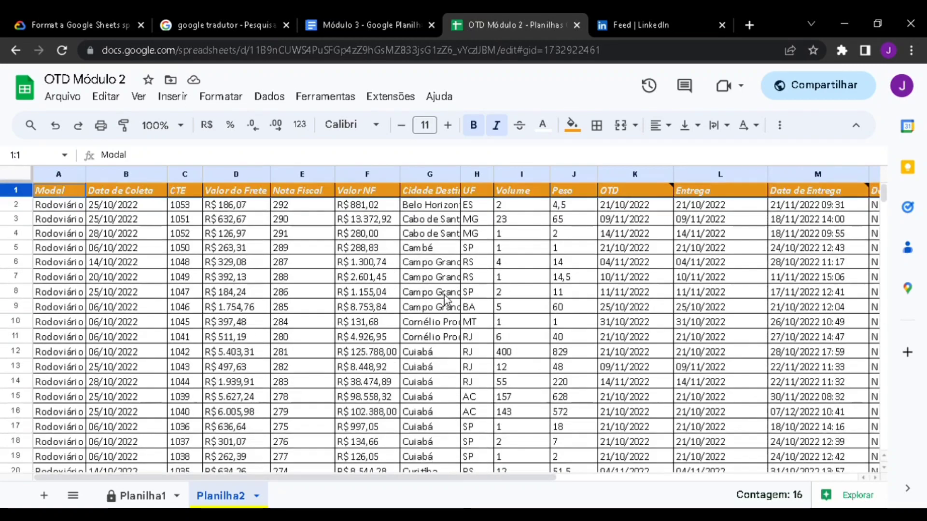
pyautogui.scroll(-6, 444, 295)
pyautogui.scroll(6, 444, 294)
pyautogui.scroll(-3, 441, 292)
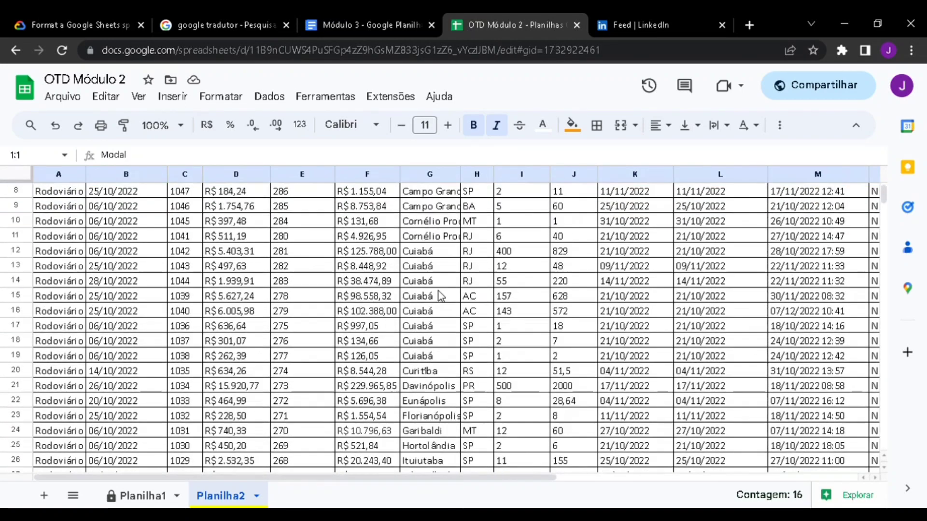
pyautogui.scroll(3, 434, 280)
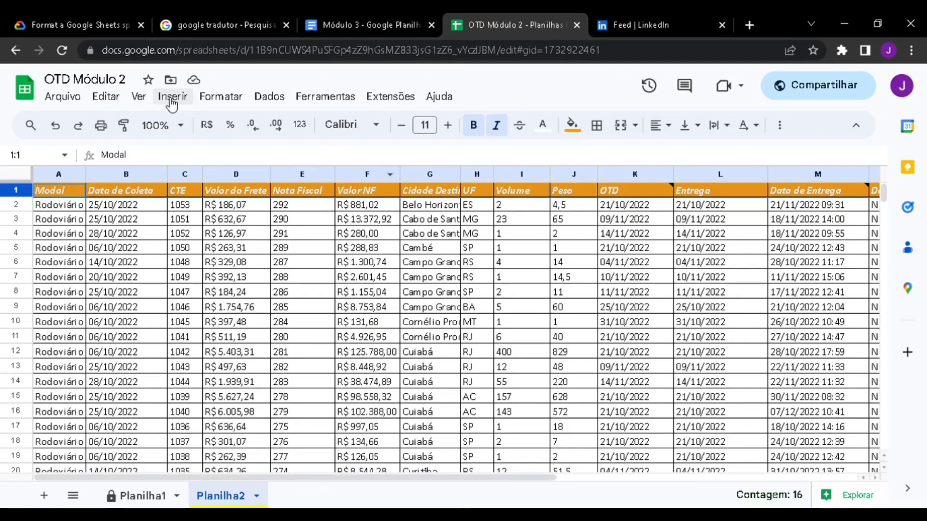
pyautogui.click(139, 97)
pyautogui.moveTo(175, 147)
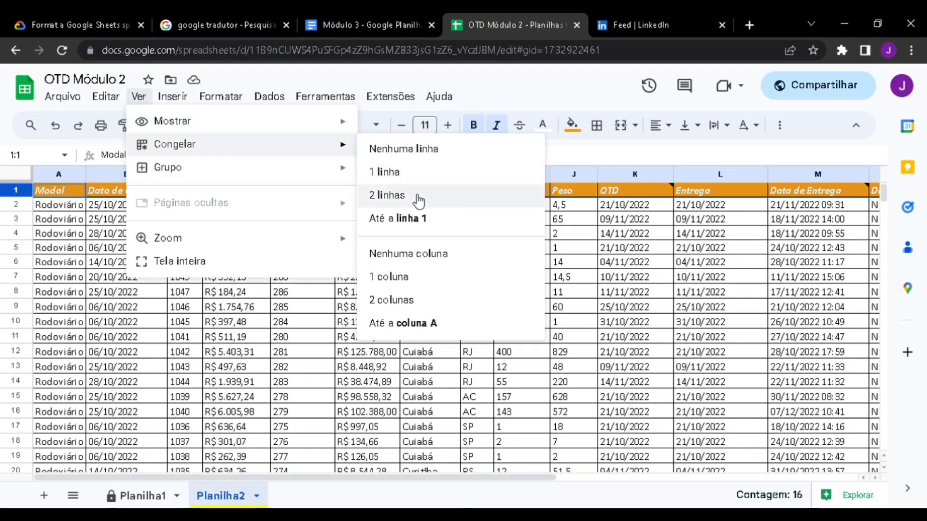
pyautogui.click(424, 177)
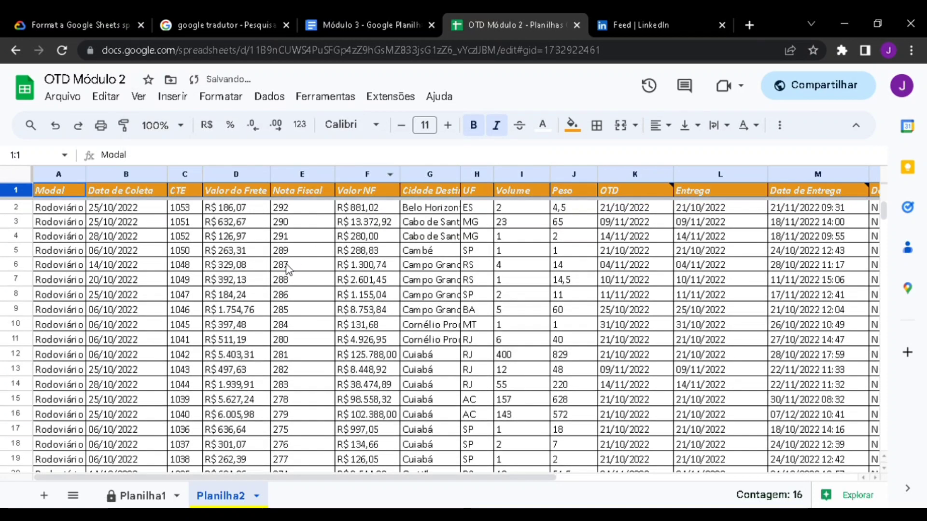
pyautogui.scroll(-2, 296, 269)
pyautogui.click(309, 252)
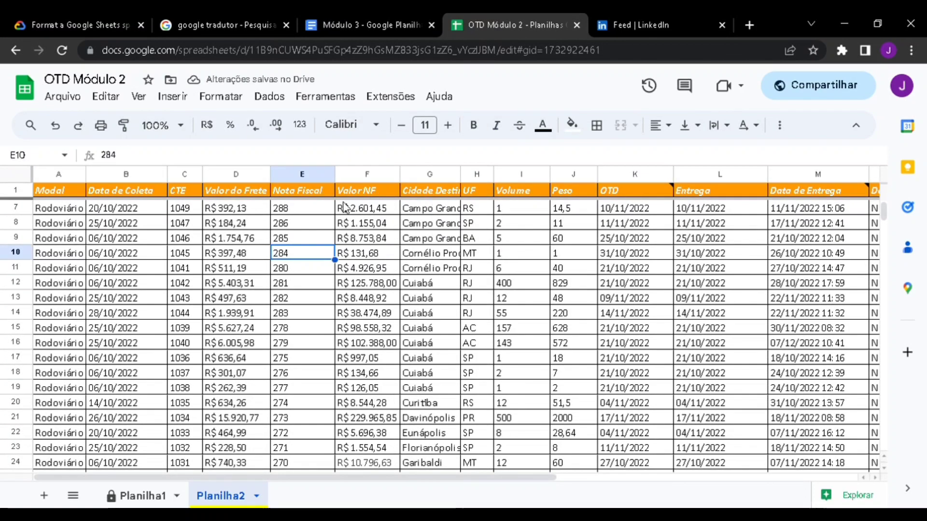
pyautogui.scroll(2, 232, 256)
pyautogui.scroll(-8, 145, 241)
pyautogui.scroll(8, 73, 226)
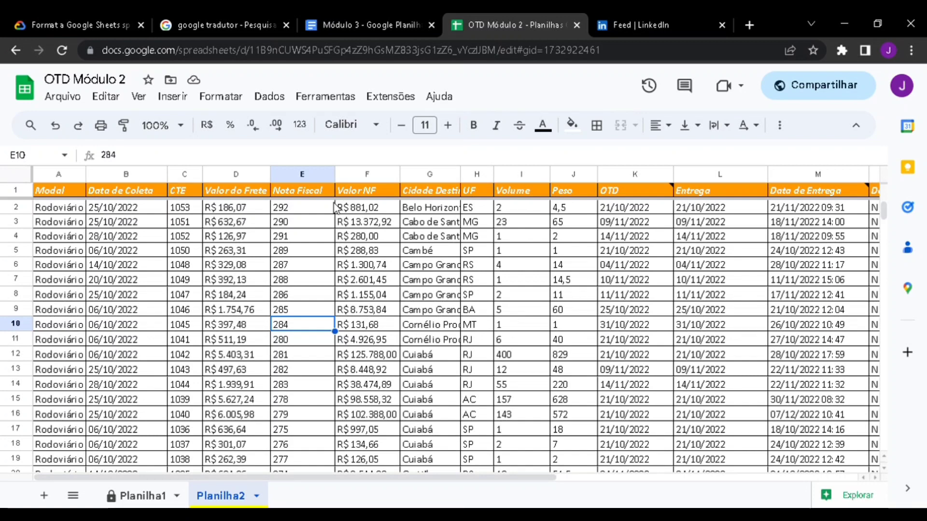
# Extend the frozen area down to row 3, check it against the data, and reduce it back to row 1.
pyautogui.moveTo(342, 205); pyautogui.dragTo(336, 237)
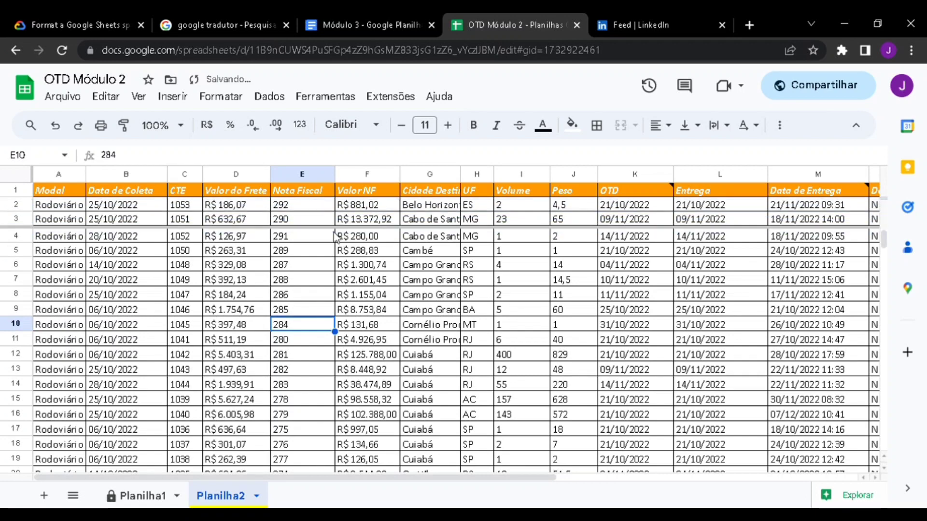
pyautogui.scroll(-5, 312, 285)
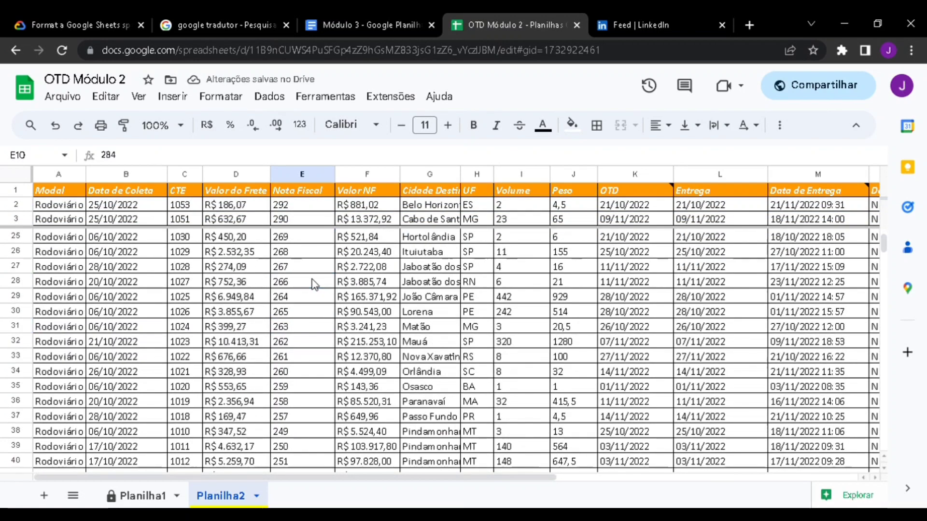
pyautogui.scroll(5, 314, 285)
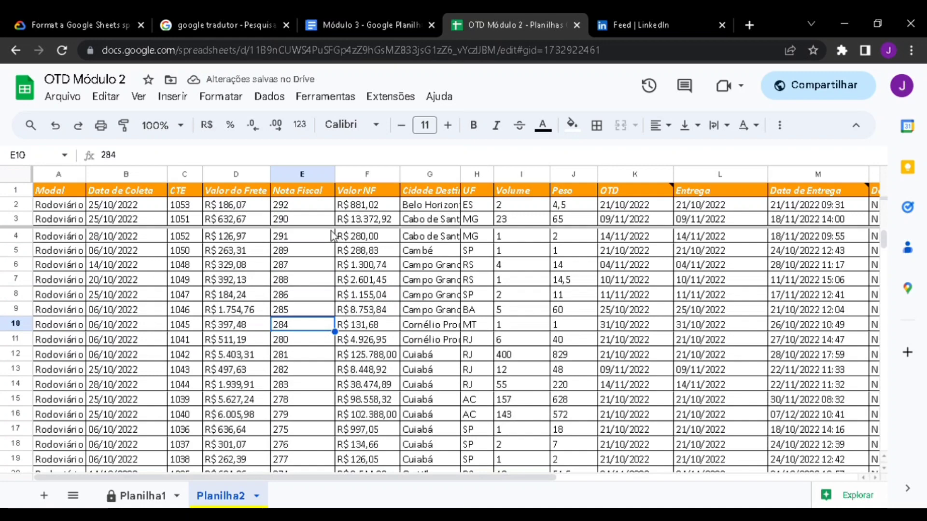
pyautogui.moveTo(338, 226); pyautogui.dragTo(342, 207)
pyautogui.scroll(-5, 333, 236)
pyautogui.scroll(5, 333, 237)
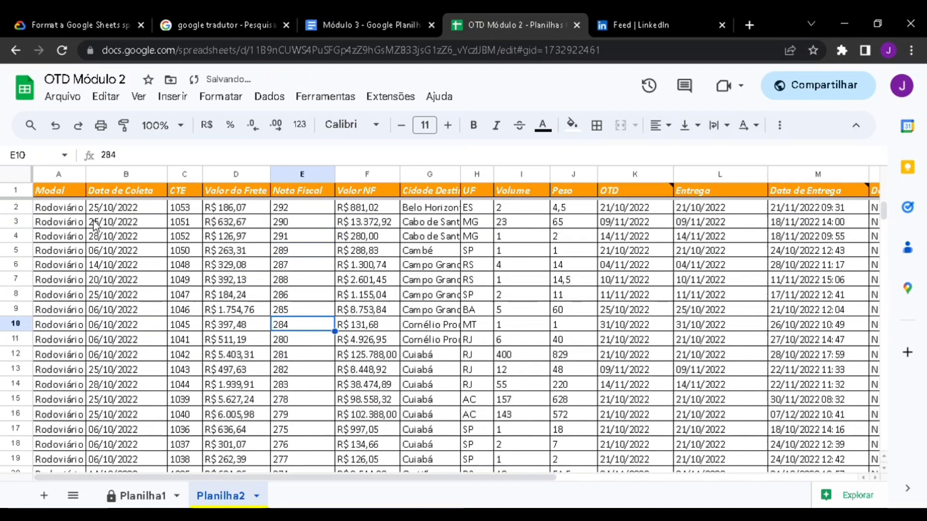
# Freeze the Modal column (1 column) and check the frozen panes against the data.
pyautogui.click(65, 175)
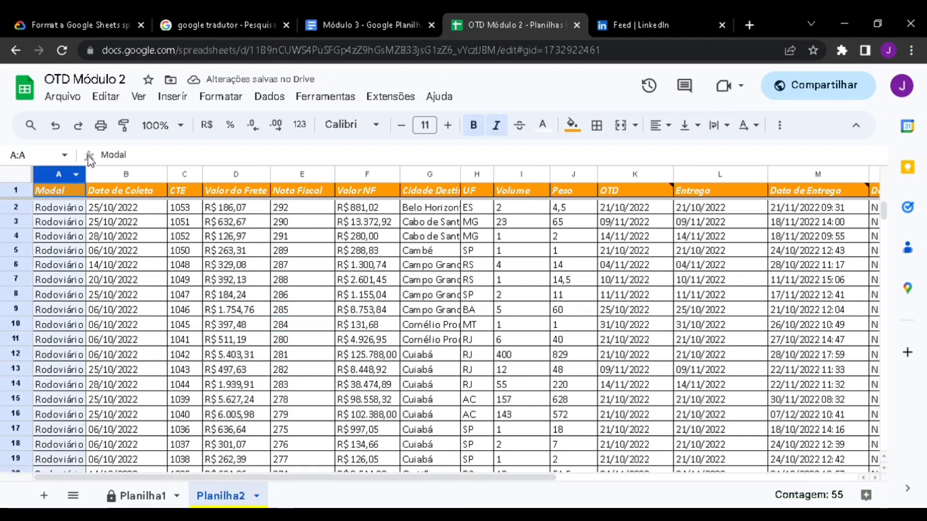
pyautogui.click(139, 98)
pyautogui.moveTo(231, 152)
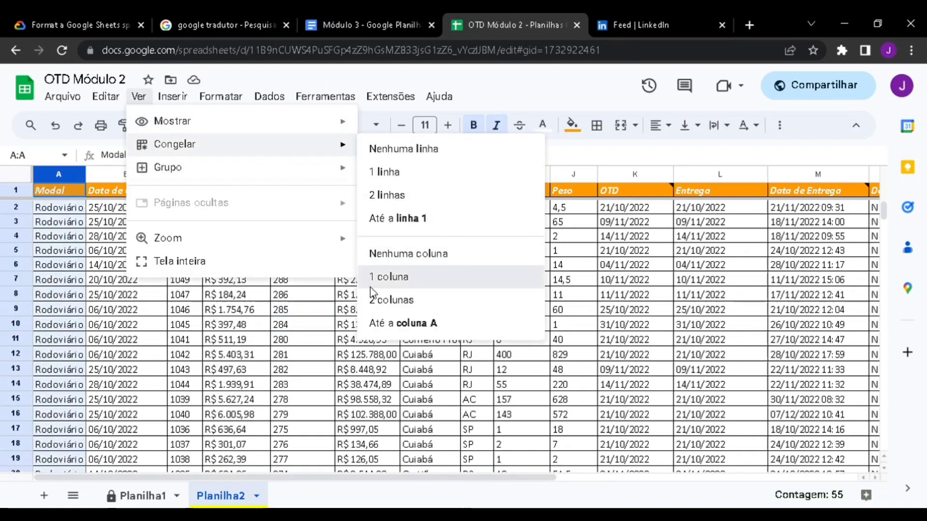
pyautogui.click(416, 287)
pyautogui.click(187, 399)
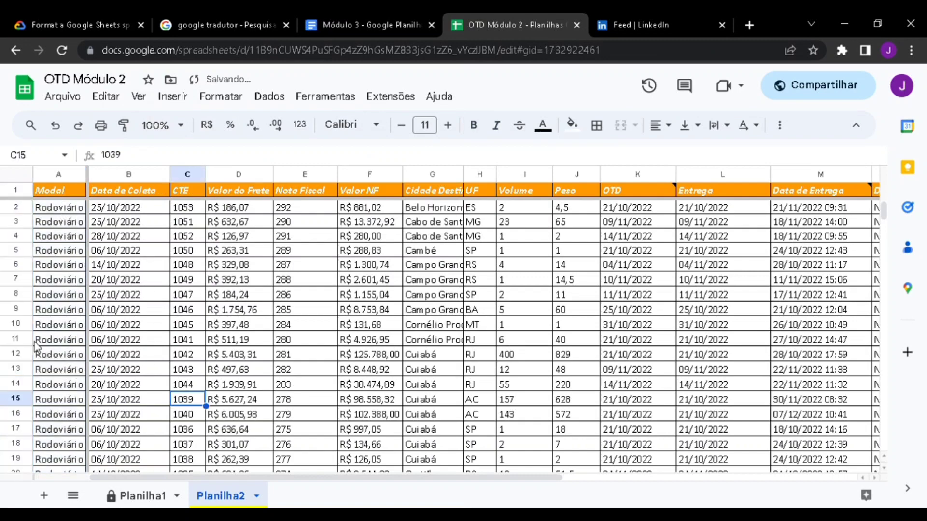
pyautogui.moveTo(482, 480); pyautogui.dragTo(315, 446)
pyautogui.scroll(-5, 223, 276)
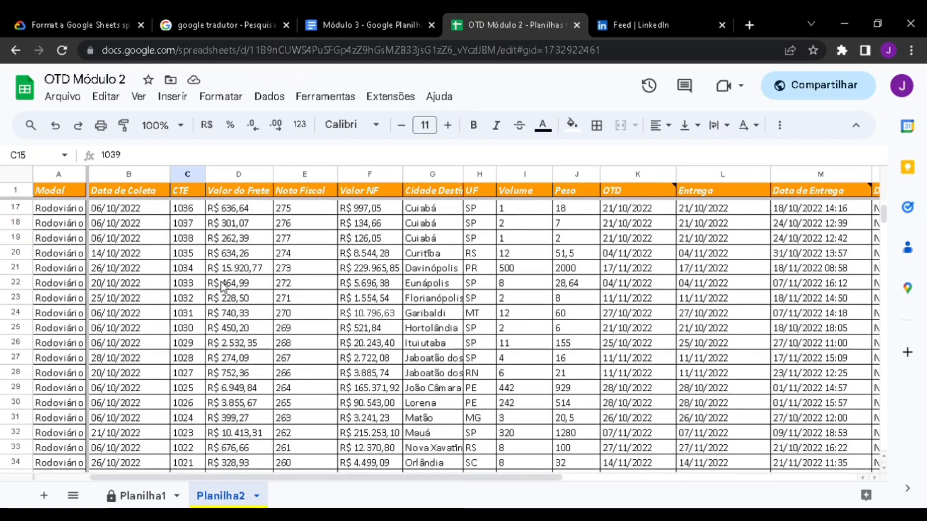
pyautogui.scroll(5, 227, 290)
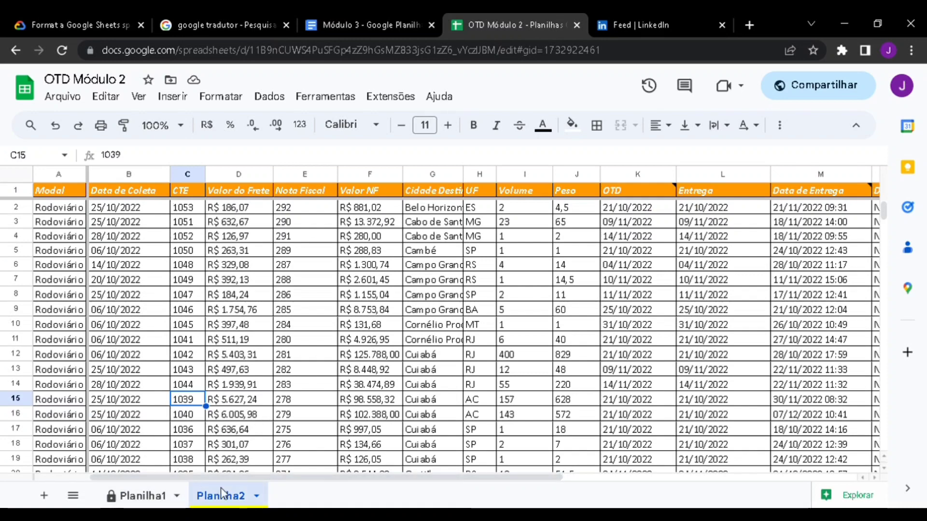
# Rename the sheet Planilha2 as "Dados de transporte".
pyautogui.click(256, 496)
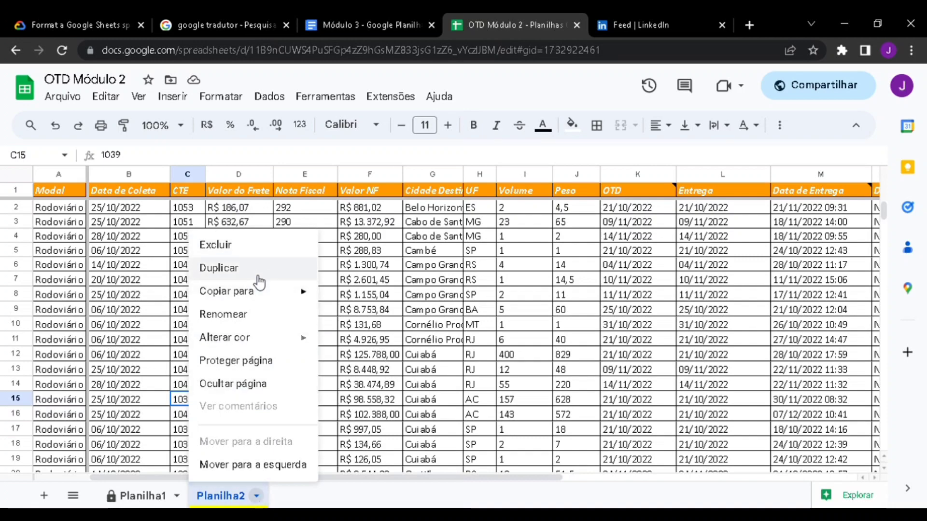
pyautogui.moveTo(258, 293)
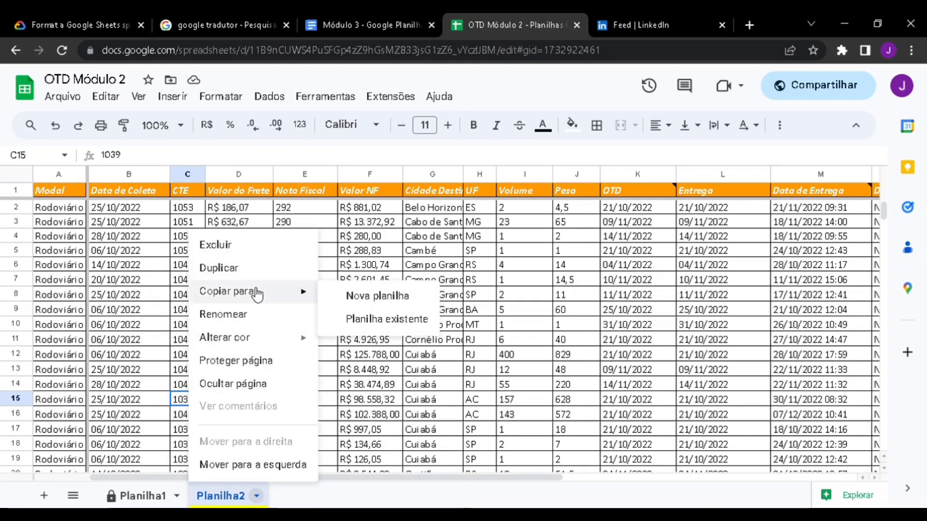
pyautogui.click(263, 317)
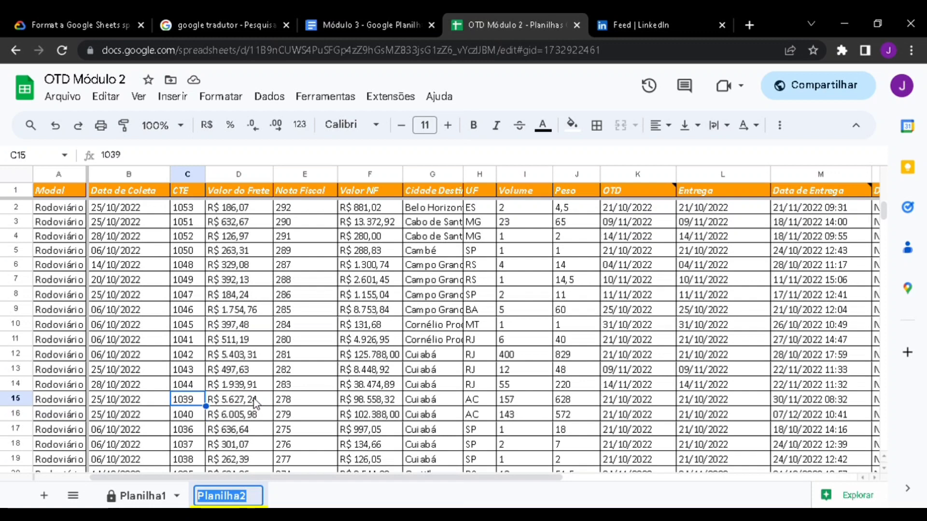
pyautogui.write('Dado')
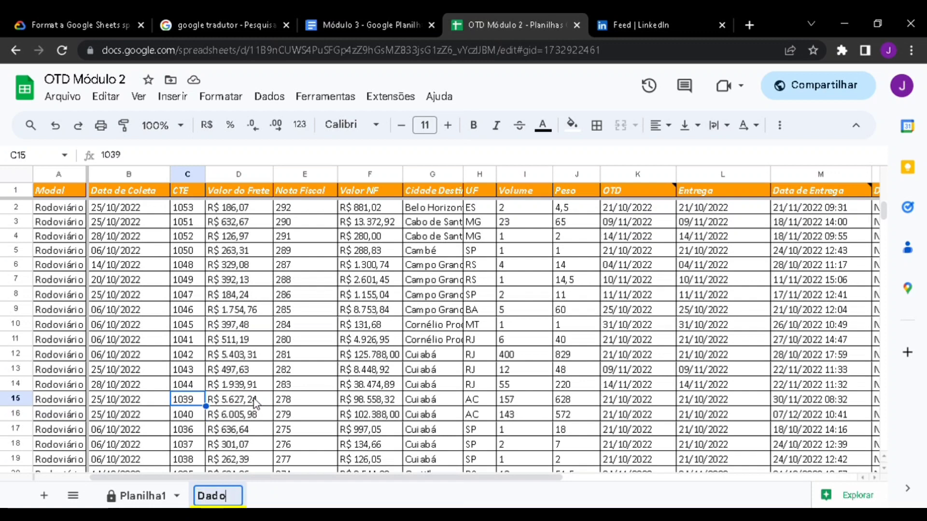
pyautogui.write('s de trasporte')
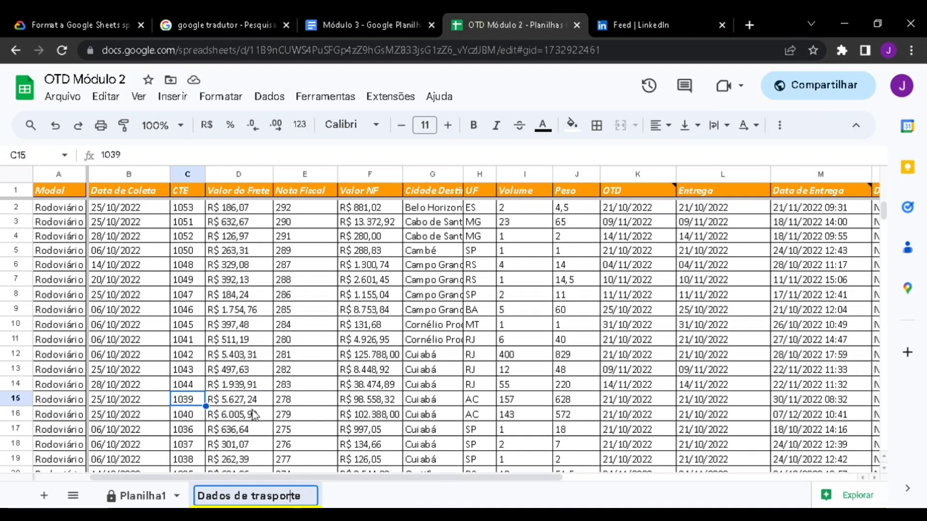
pyautogui.press('Left')
pyautogui.press('Left')
pyautogui.press('Left')
pyautogui.write('n')
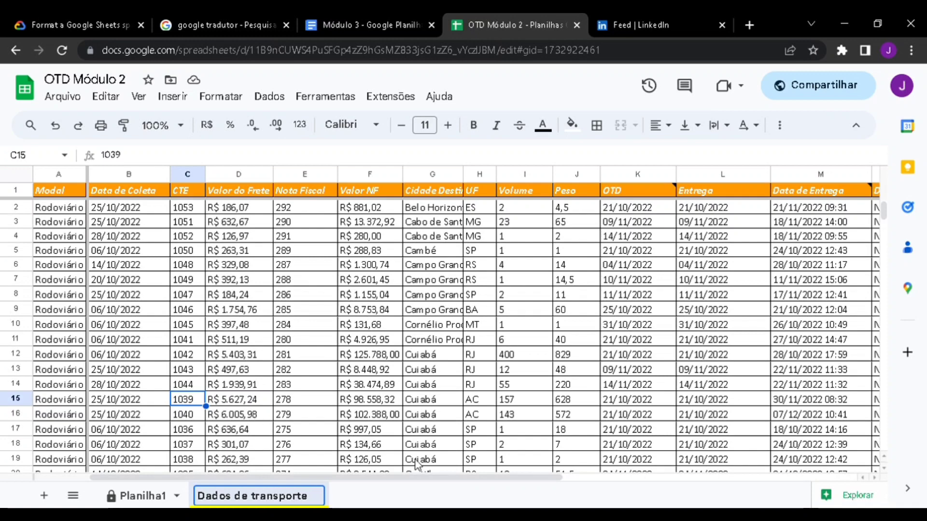
pyautogui.press('Return')
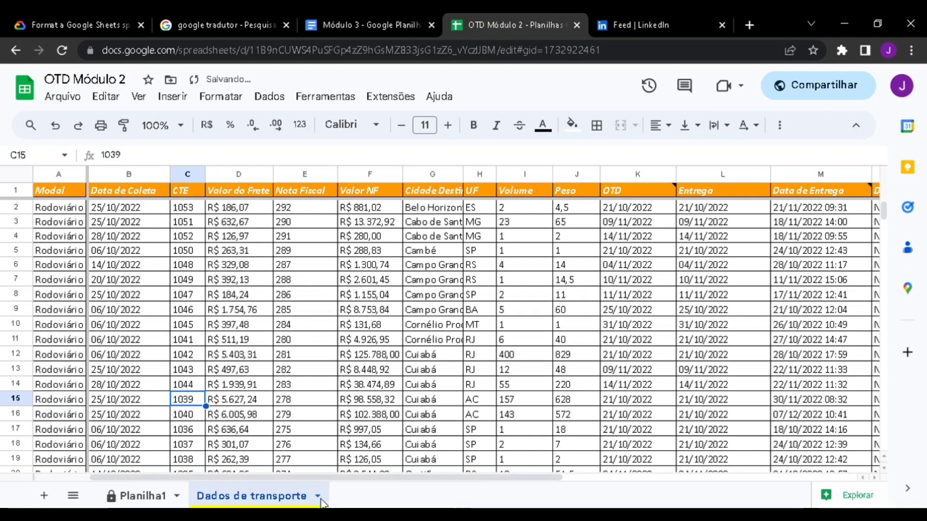
# Change the tab colour of the Dados de transporte sheet to red.
pyautogui.click(318, 498)
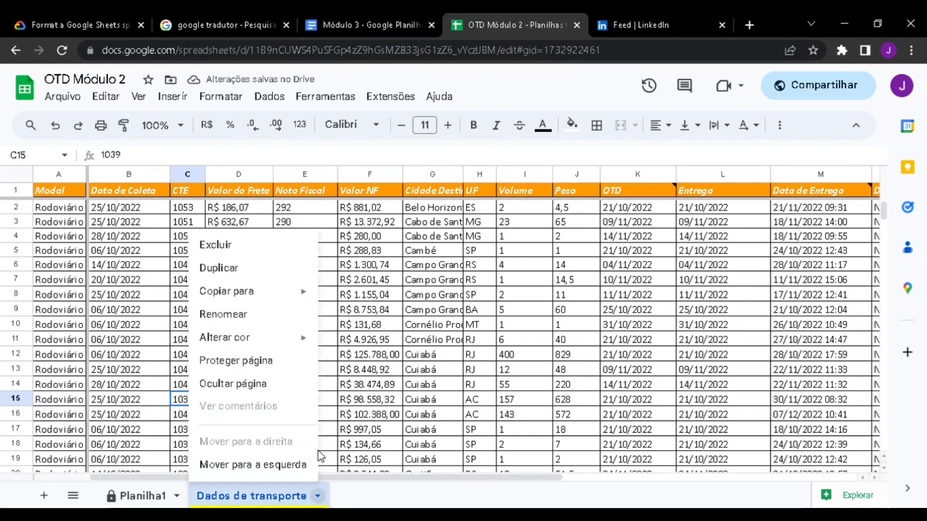
pyautogui.moveTo(269, 343)
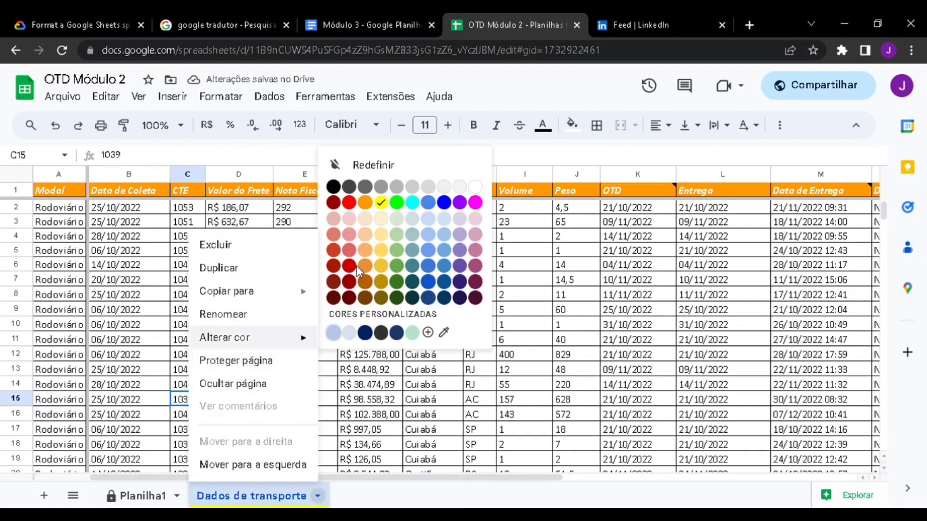
pyautogui.click(349, 203)
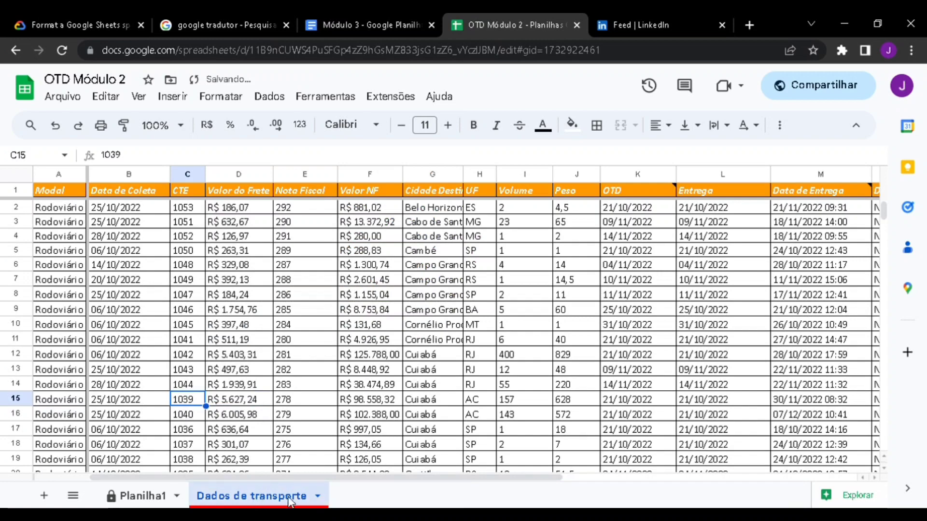
# Change the tab colour of the Dados de transporte sheet to yellow.
pyautogui.click(317, 497)
pyautogui.moveTo(283, 347)
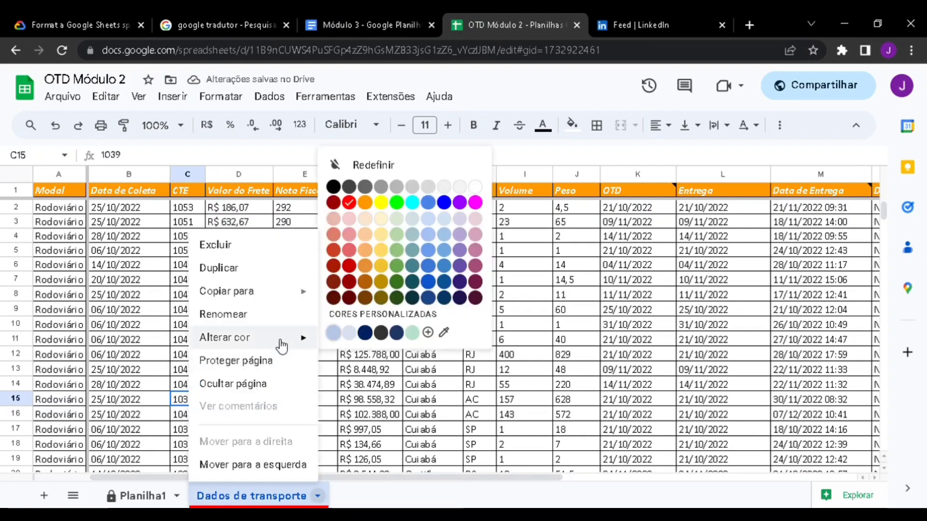
pyautogui.click(381, 202)
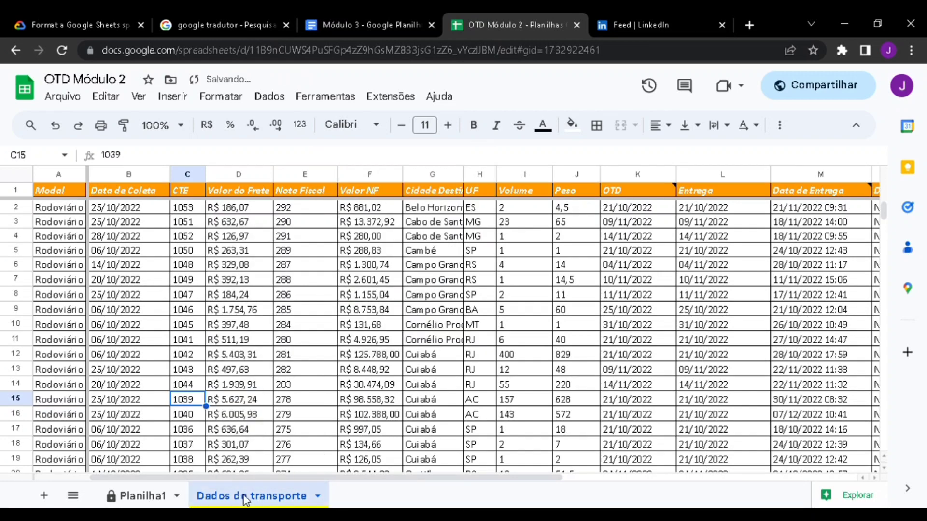
# Change the tab colour of the Dados de transporte sheet to orange.
pyautogui.click(320, 498)
pyautogui.moveTo(303, 336)
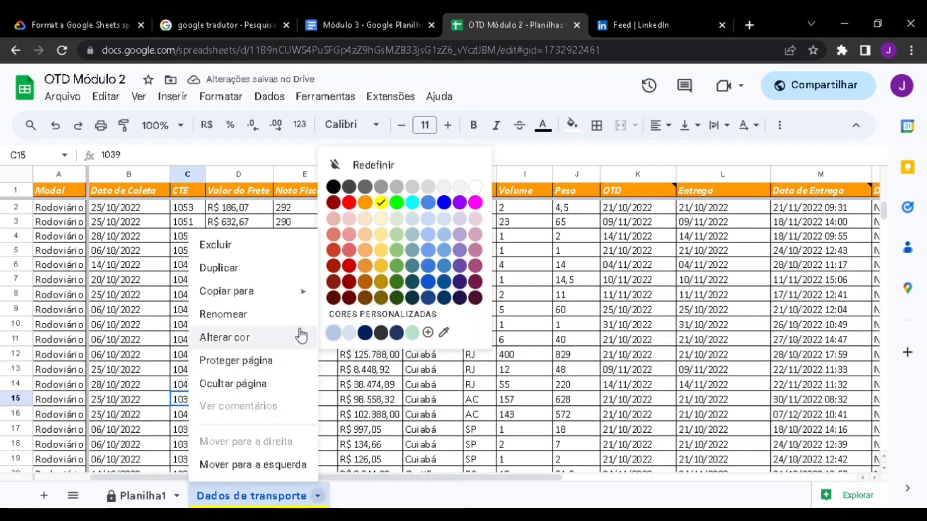
pyautogui.click(365, 202)
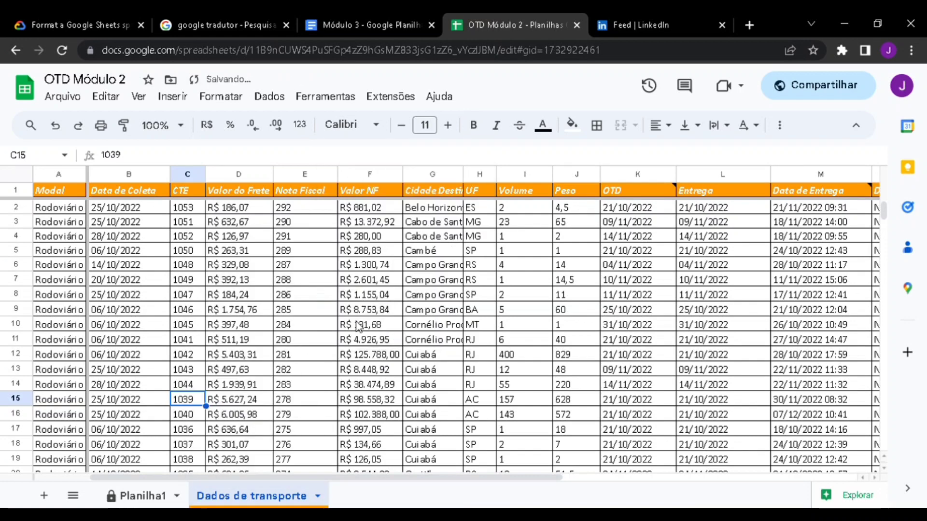
# Protect the whole Dados de transporte sheet, restricting who can edit it to "Somente você".
pyautogui.click(327, 497)
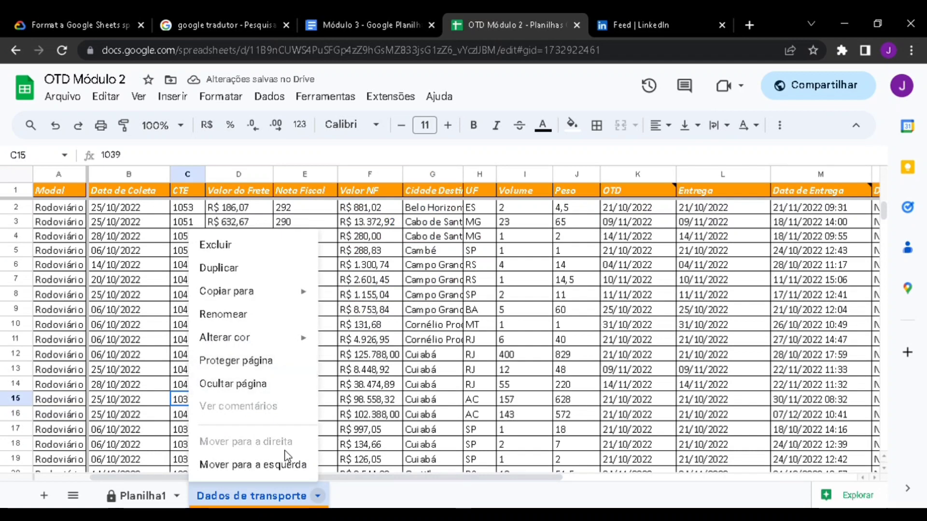
pyautogui.click(261, 371)
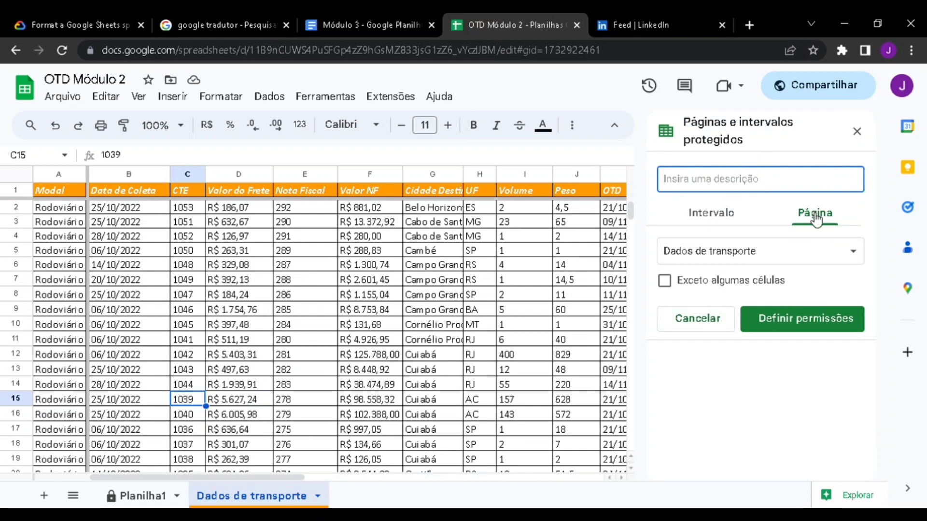
pyautogui.click(723, 220)
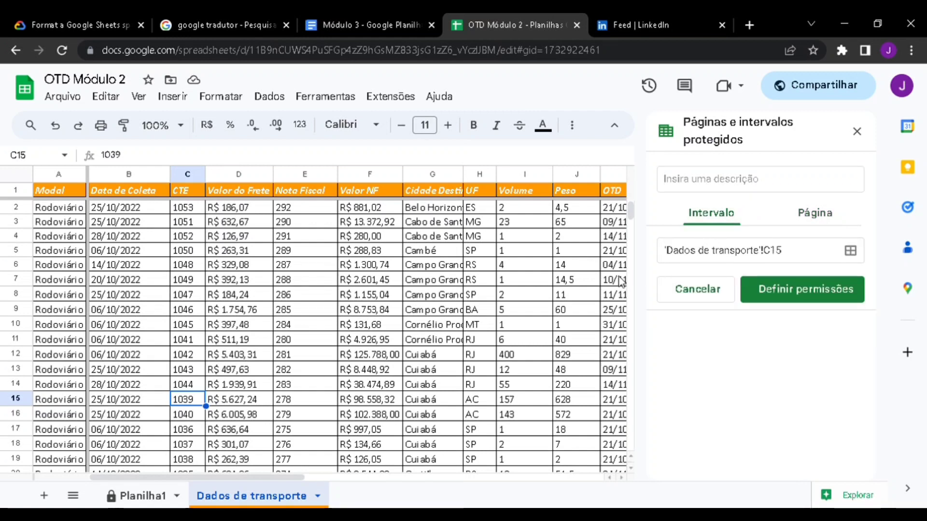
pyautogui.click(824, 223)
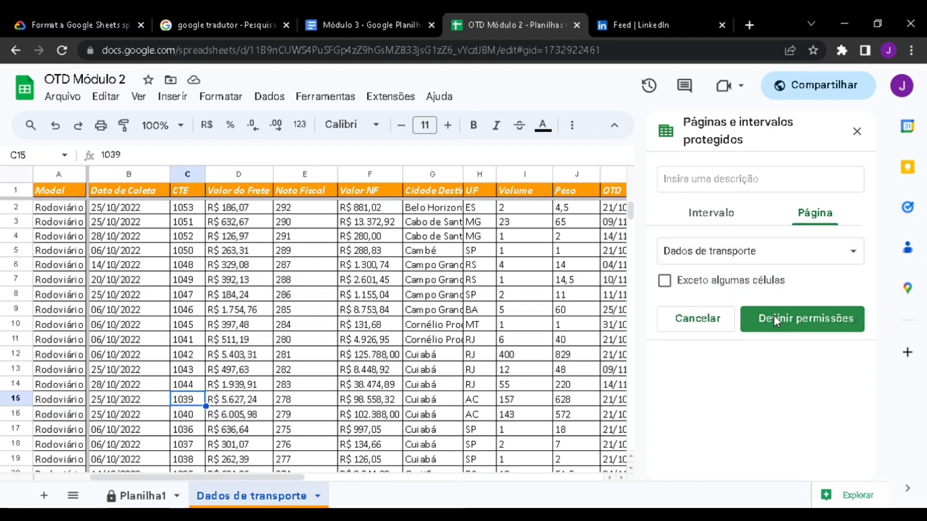
pyautogui.click(789, 326)
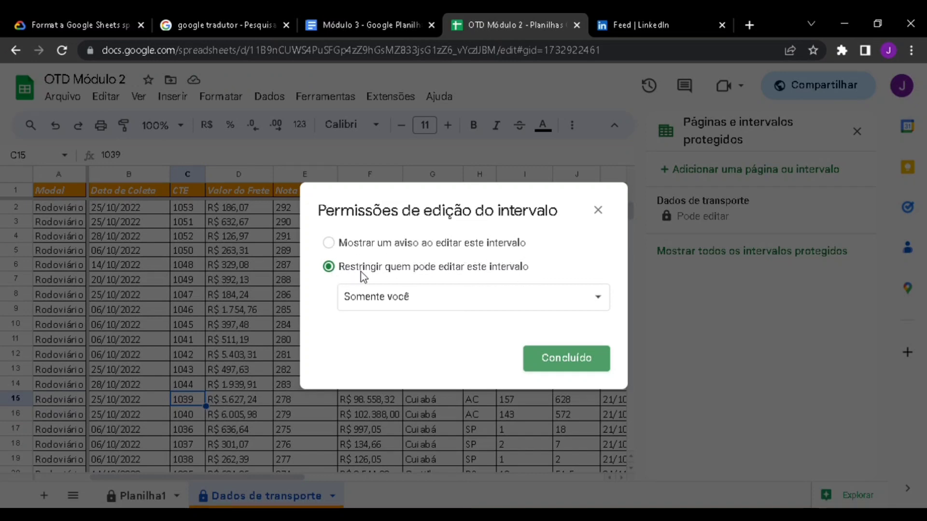
pyautogui.click(464, 303)
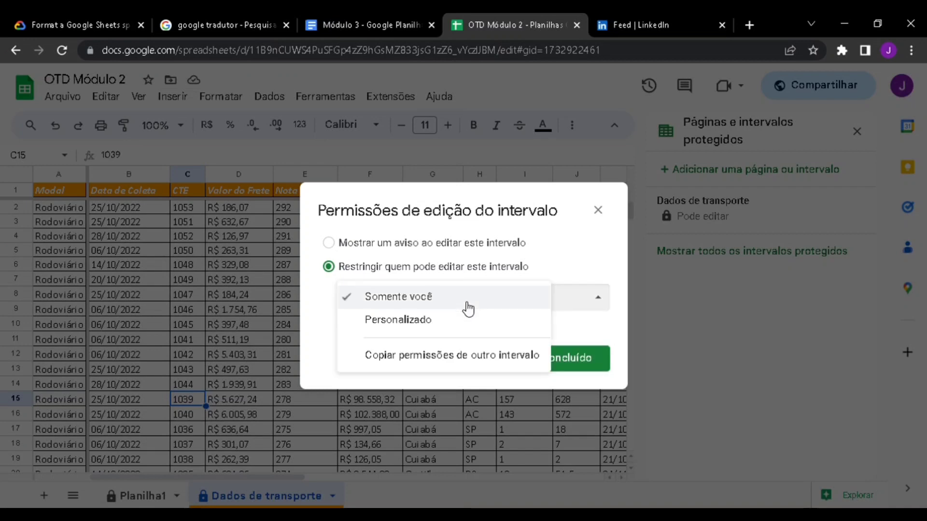
pyautogui.click(437, 303)
pyautogui.click(558, 360)
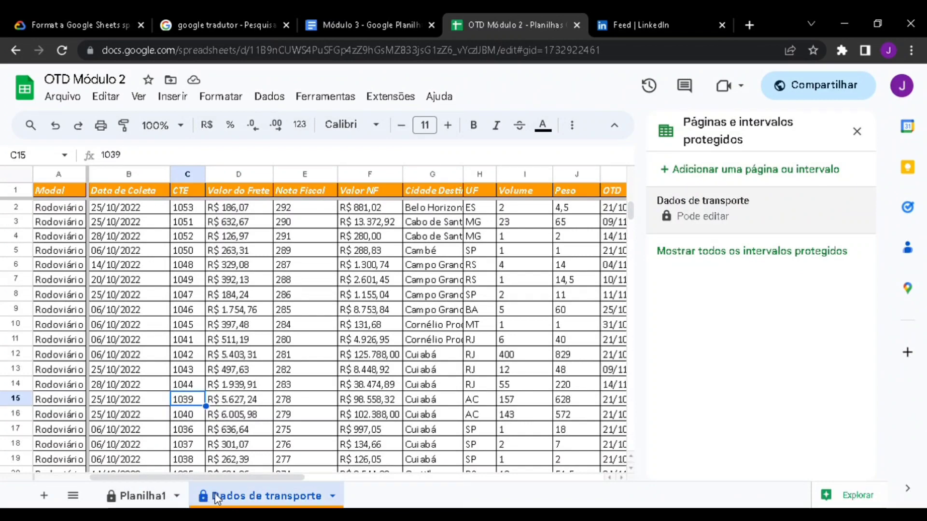
pyautogui.scroll(-5, 251, 325)
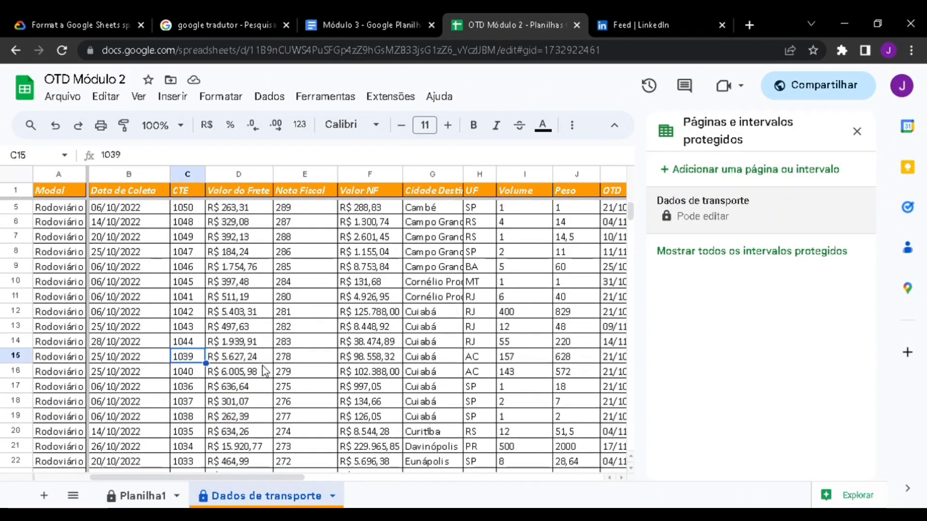
pyautogui.scroll(5, 274, 394)
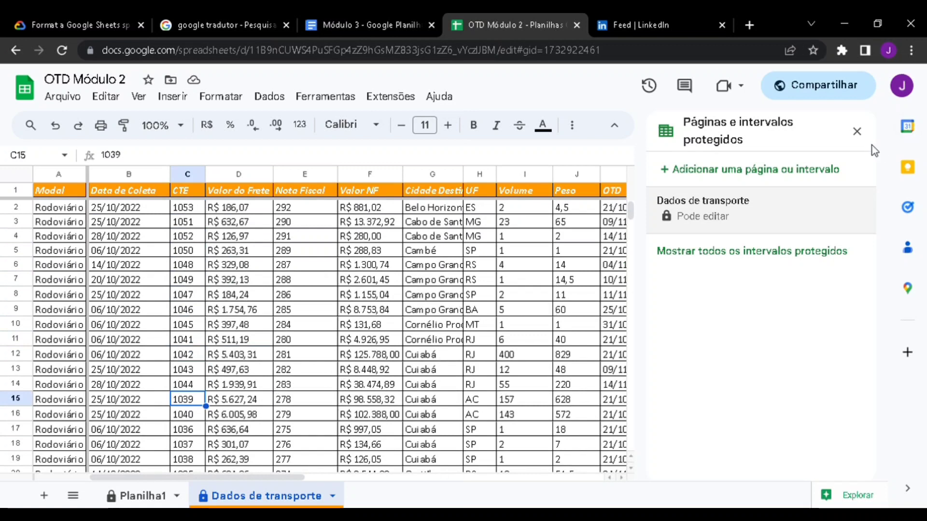
pyautogui.click(856, 132)
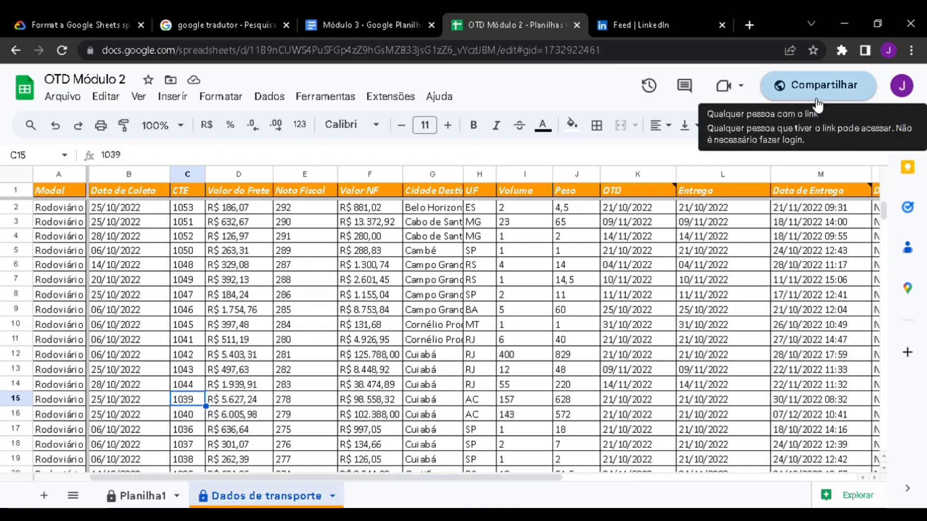
# Add a protected range for cell C15 of the Dados de transporte sheet.
pyautogui.rightClick(294, 502)
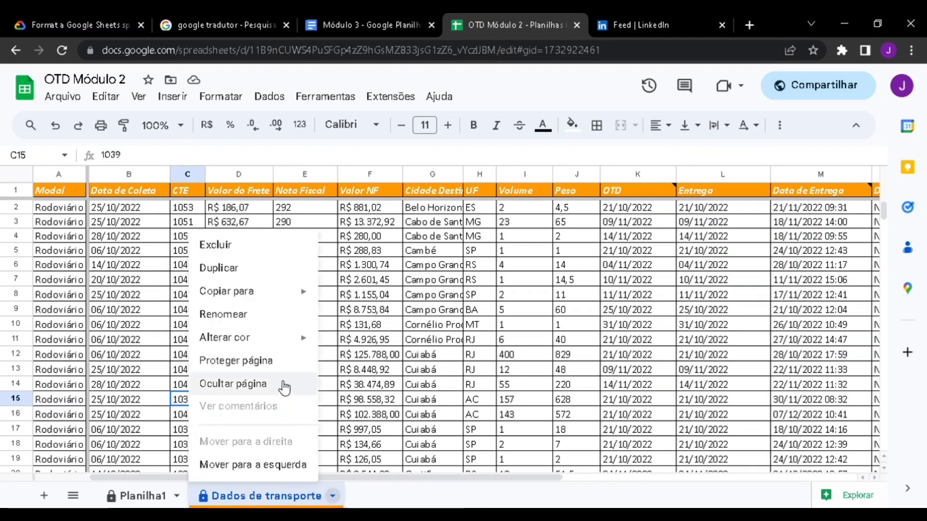
pyautogui.click(273, 372)
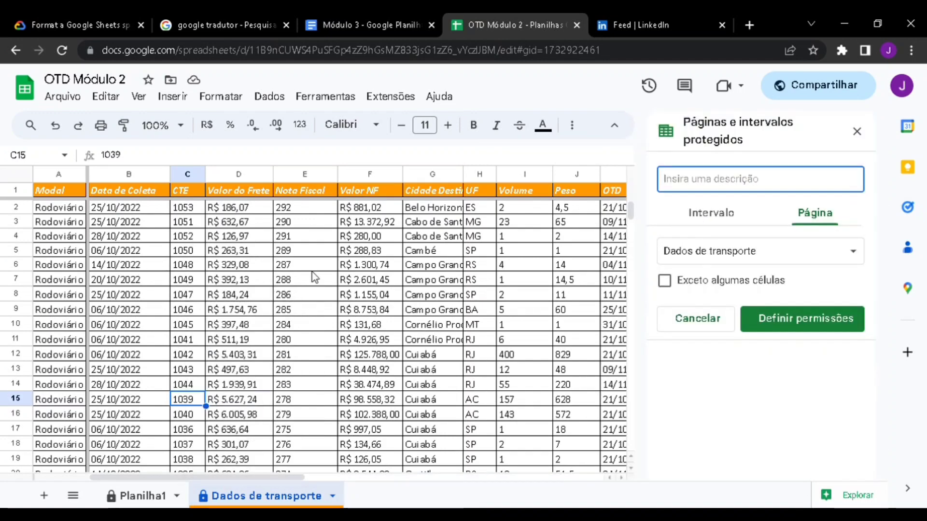
pyautogui.click(467, 268)
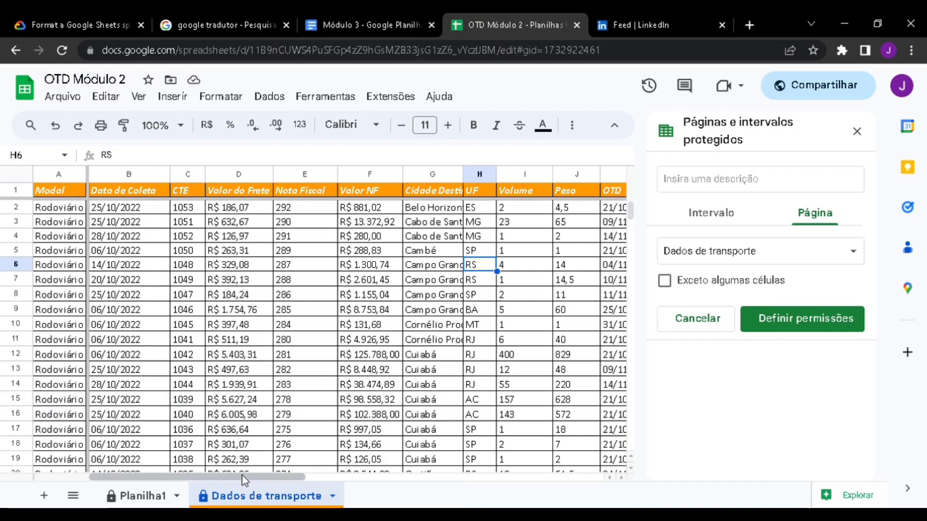
pyautogui.moveTo(244, 479); pyautogui.dragTo(410, 459)
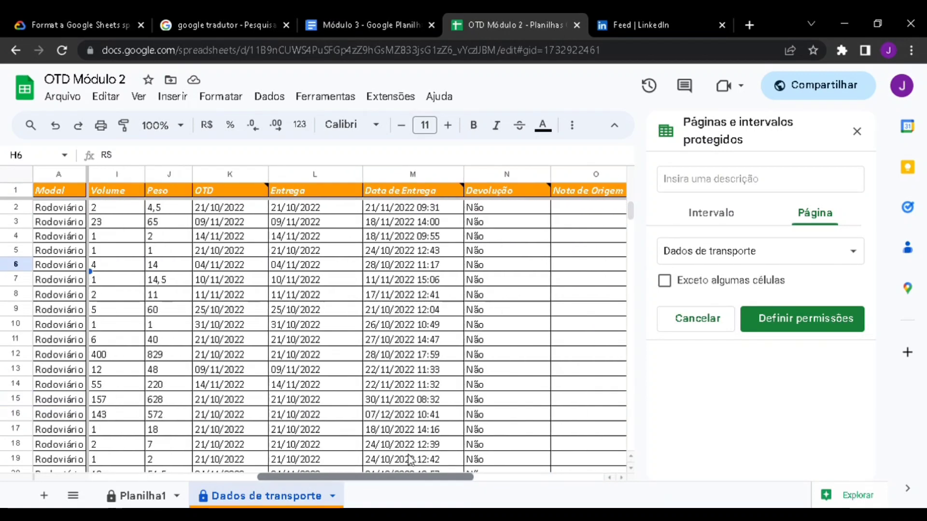
pyautogui.click(399, 208)
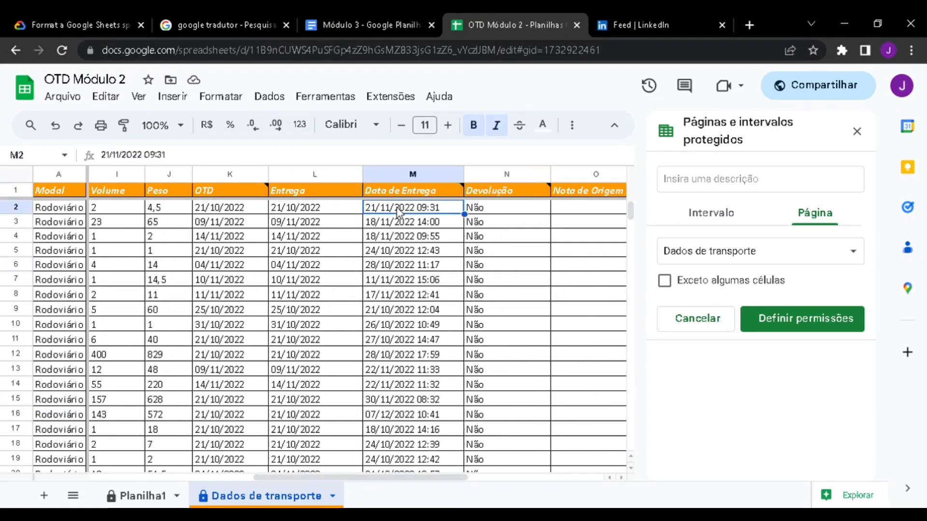
pyautogui.click(401, 176)
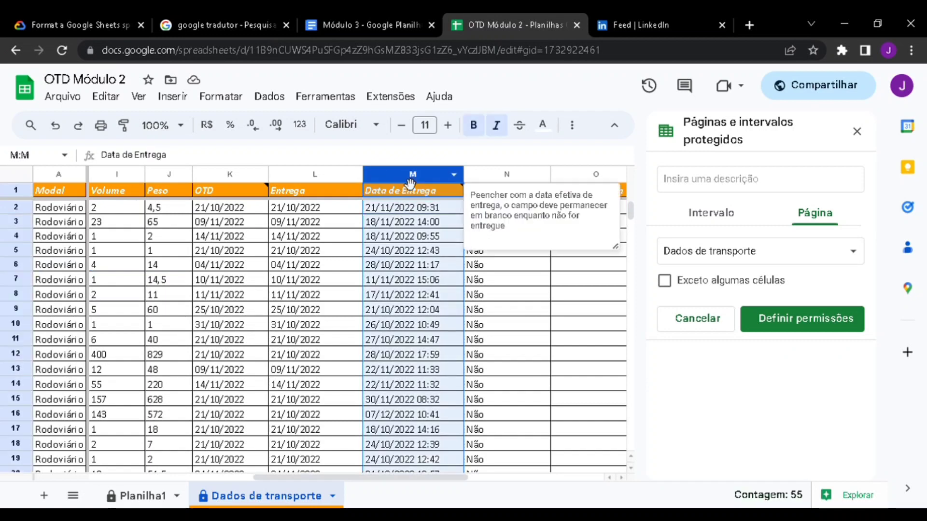
pyautogui.click(723, 217)
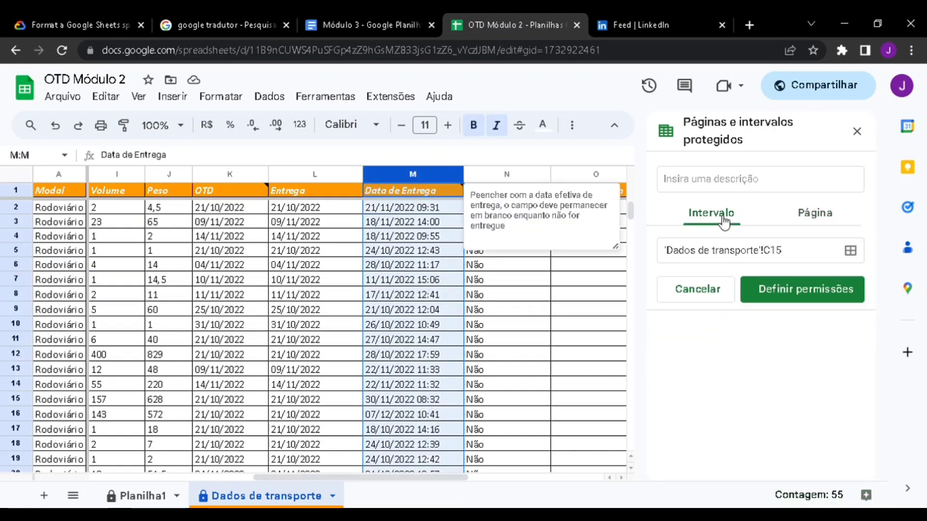
pyautogui.click(811, 296)
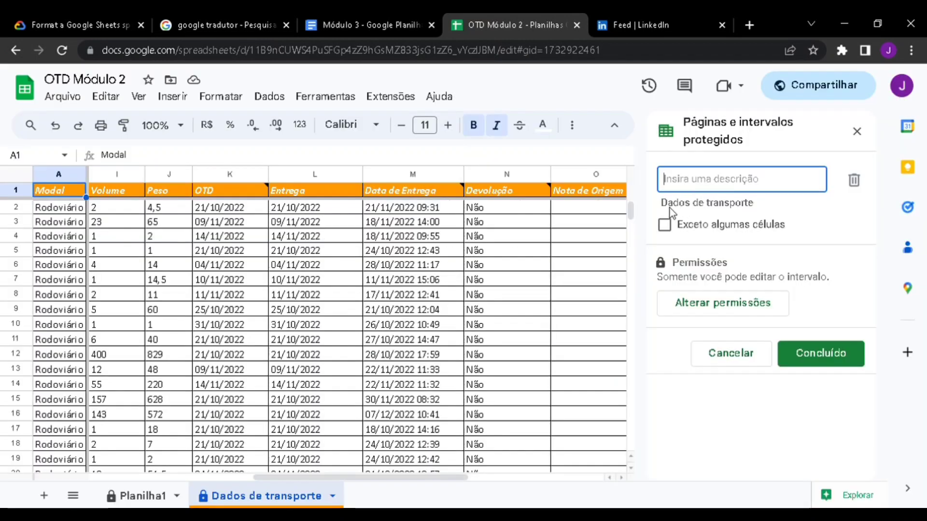
# Exclude the Data de Entrega cells M2:M55 from the Dados de transporte sheet protection.
pyautogui.click(665, 225)
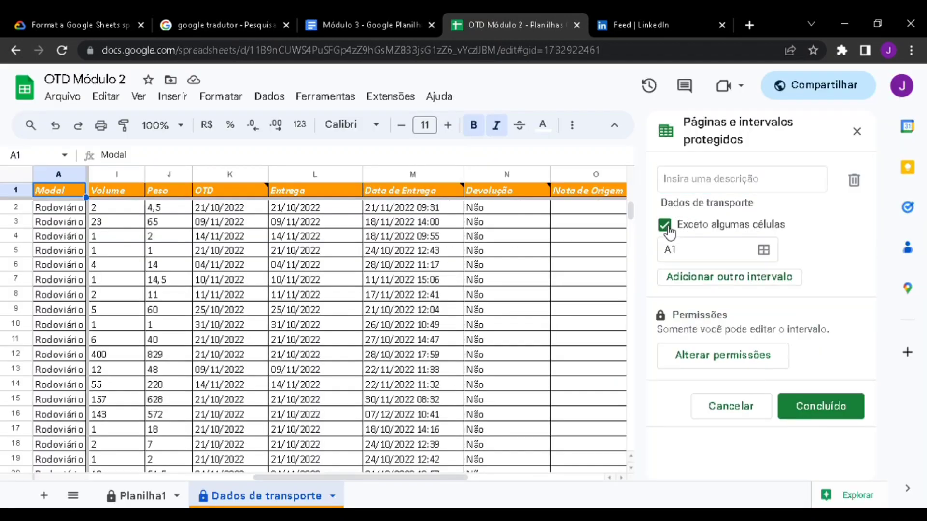
pyautogui.click(706, 252)
pyautogui.press('BackSpace')
pyautogui.press('BackSpace')
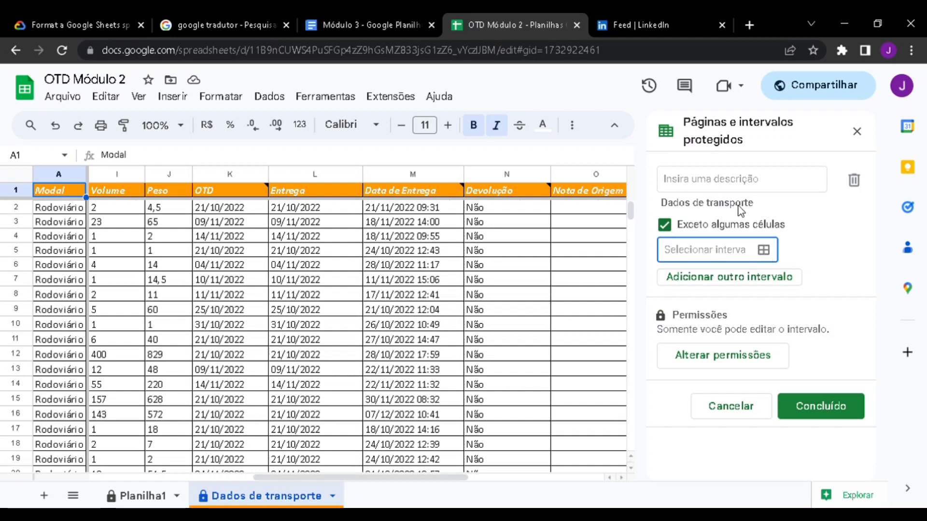
pyautogui.click(767, 250)
pyautogui.moveTo(401, 212); pyautogui.dragTo(421, 346)
pyautogui.click(730, 260)
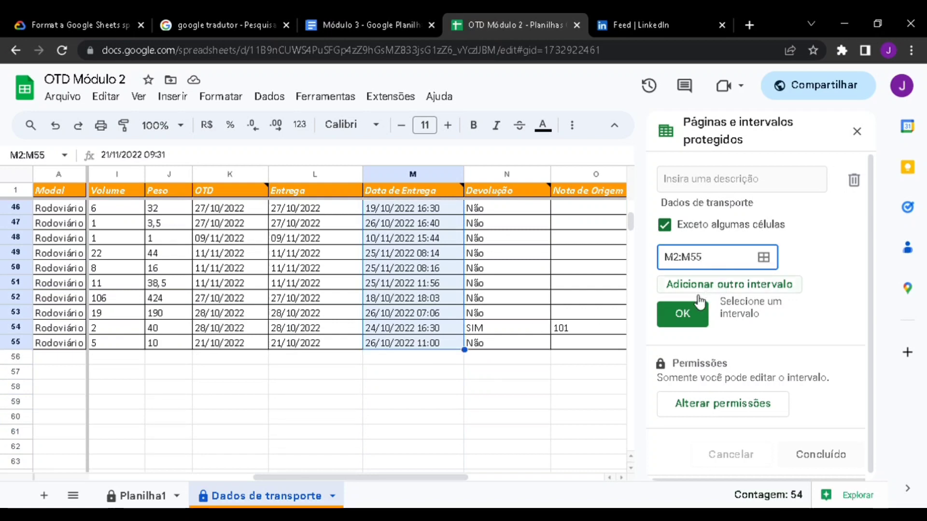
pyautogui.click(682, 314)
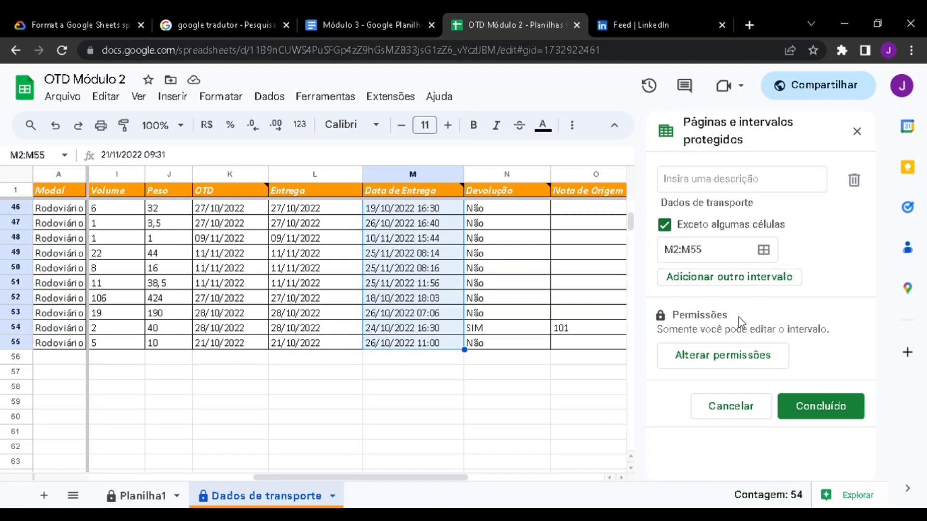
pyautogui.click(834, 411)
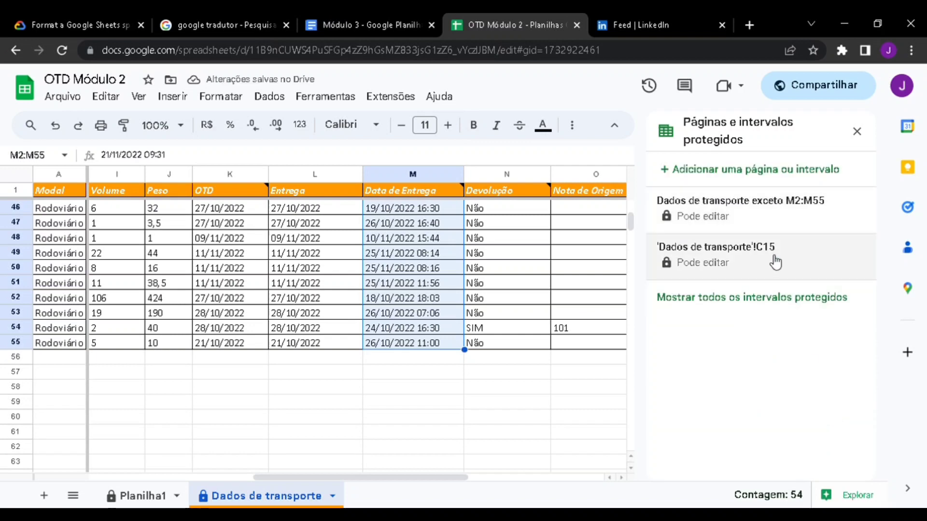
# Examine the Data de Entrega column excluded from protection and the settings of the protected range for cell C15.
pyautogui.click(391, 284)
pyautogui.scroll(8, 404, 295)
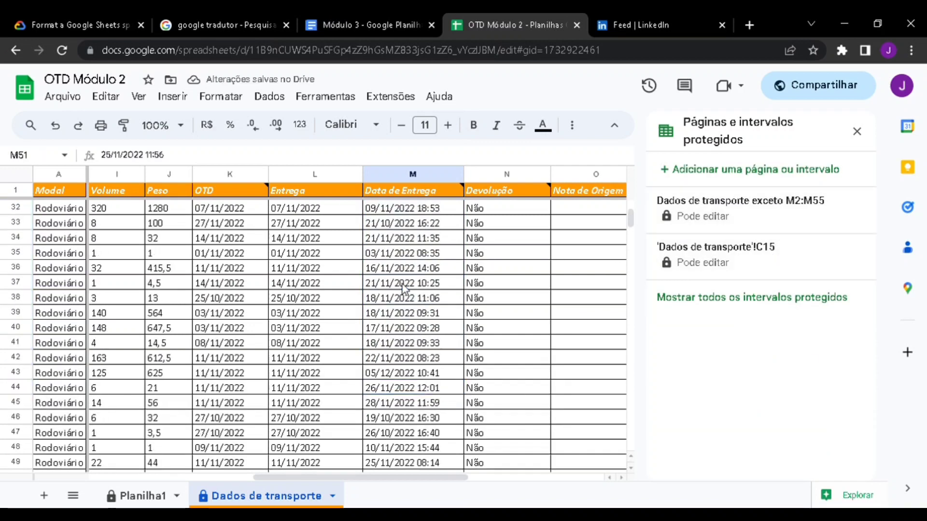
pyautogui.scroll(6, 404, 297)
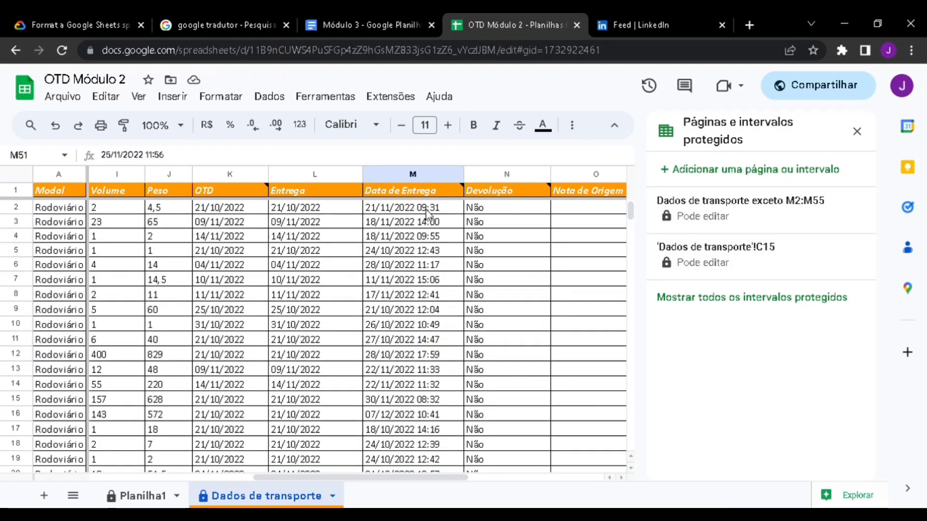
pyautogui.click(421, 250)
pyautogui.scroll(-8, 424, 305)
pyautogui.moveTo(457, 193)
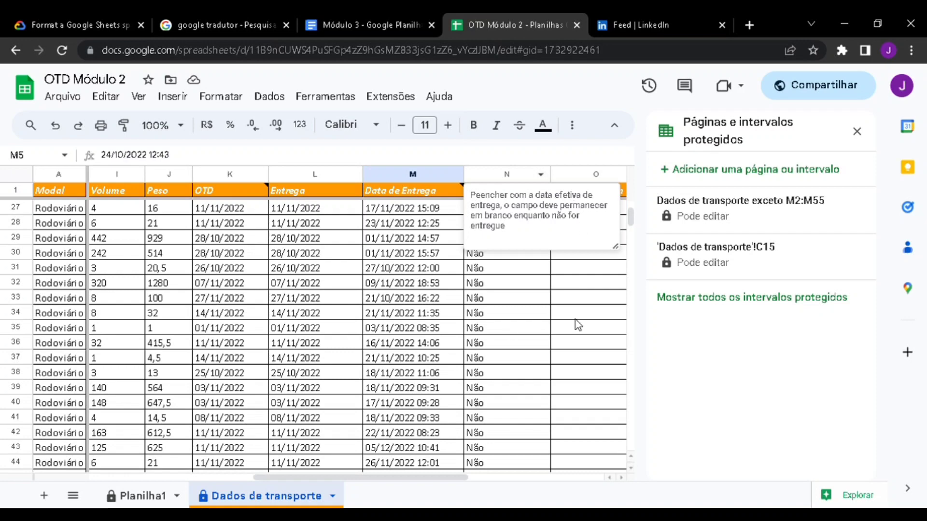
pyautogui.click(730, 256)
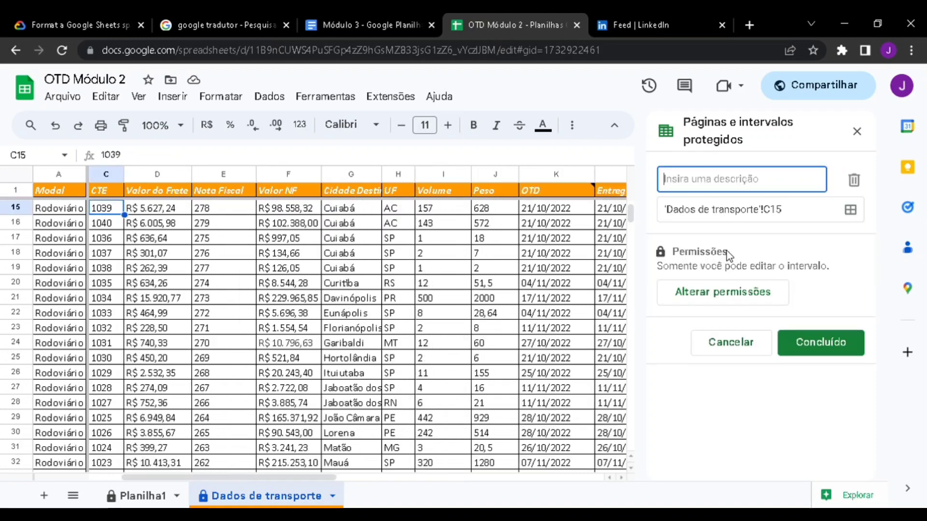
pyautogui.click(760, 348)
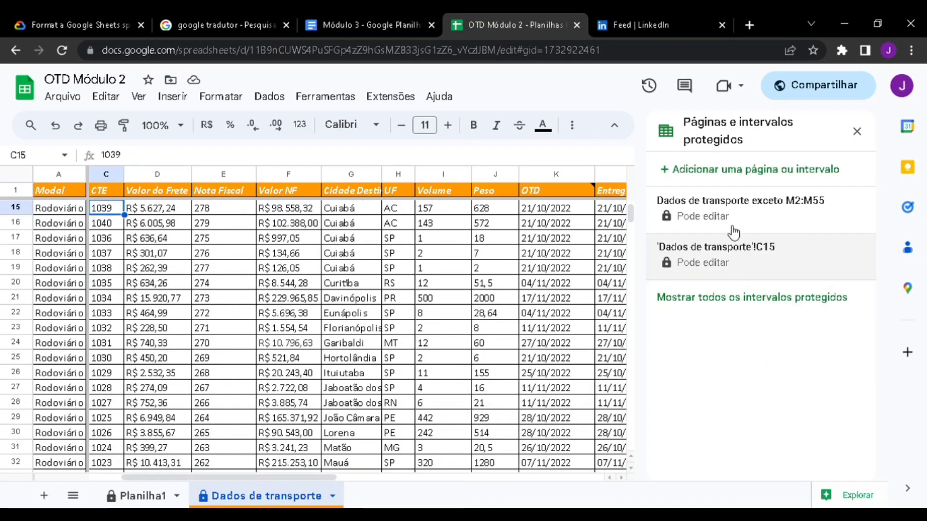
pyautogui.click(746, 255)
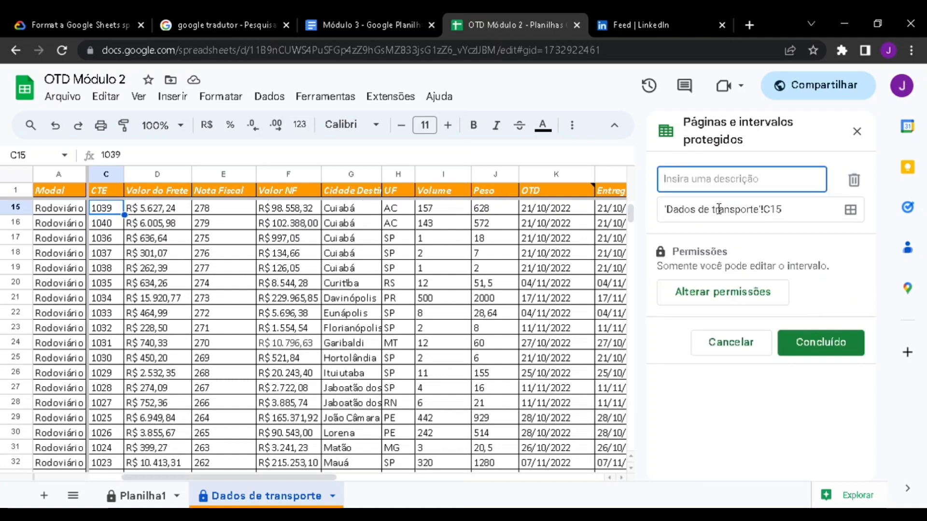
pyautogui.click(742, 345)
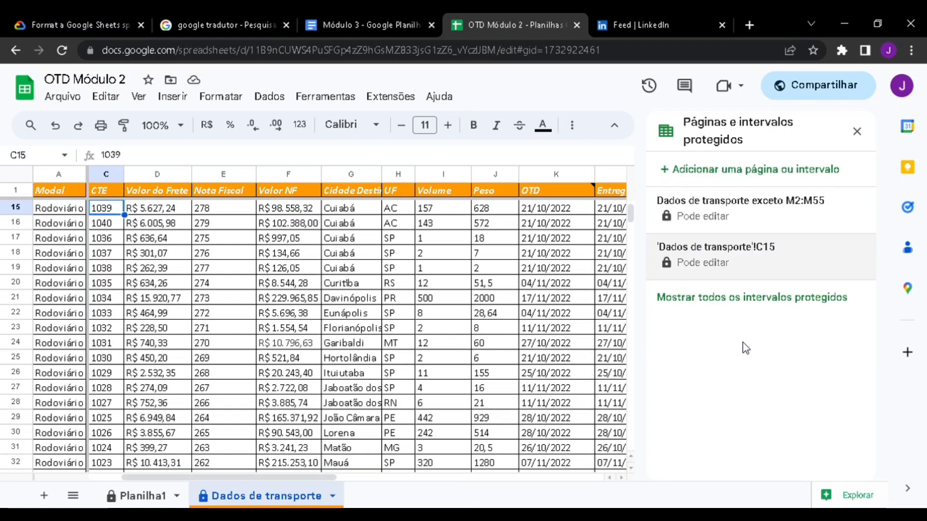
pyautogui.click(752, 225)
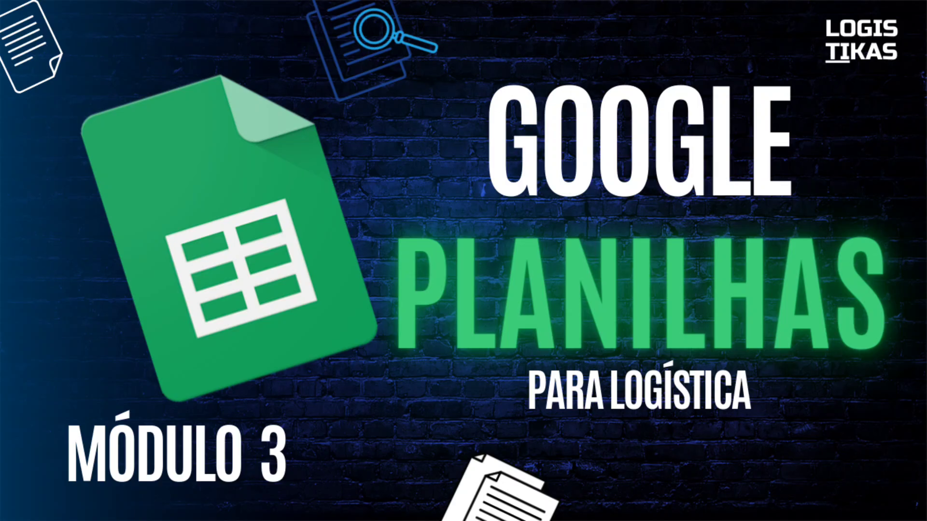